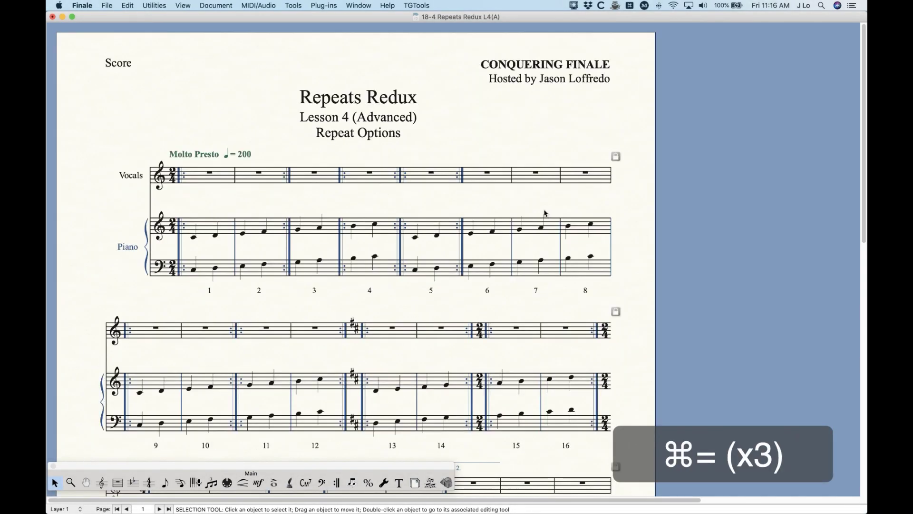
- Open the document's Repeats options, check the Repeat Endings settings without changing them, and move the dialog clear of the score's title
key(alt+super+a)
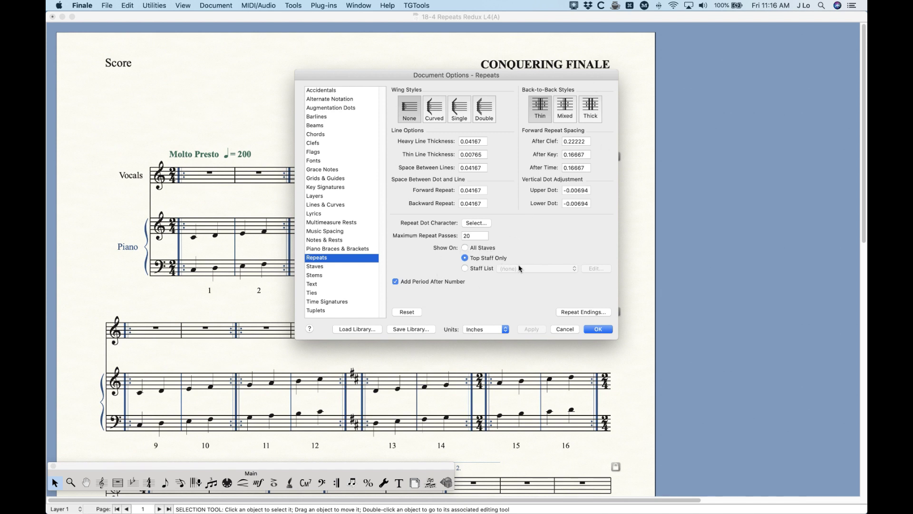
click(585, 312)
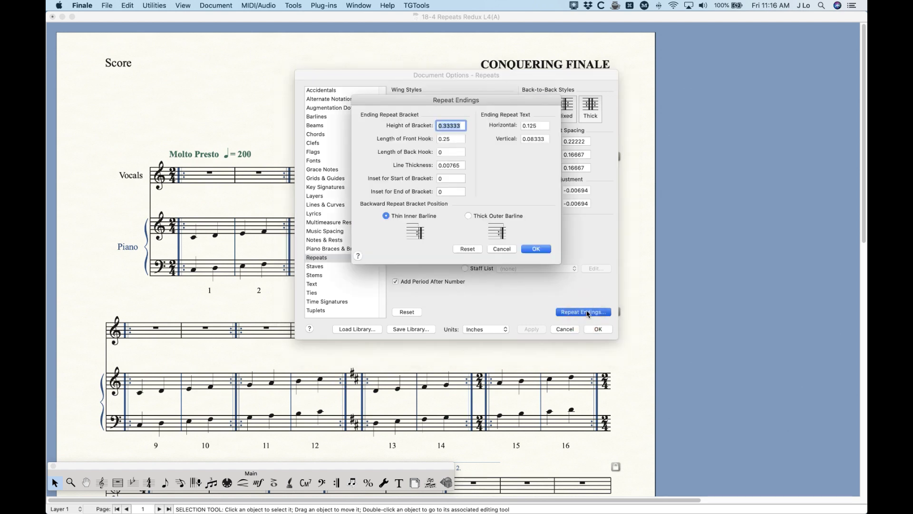
click(504, 249)
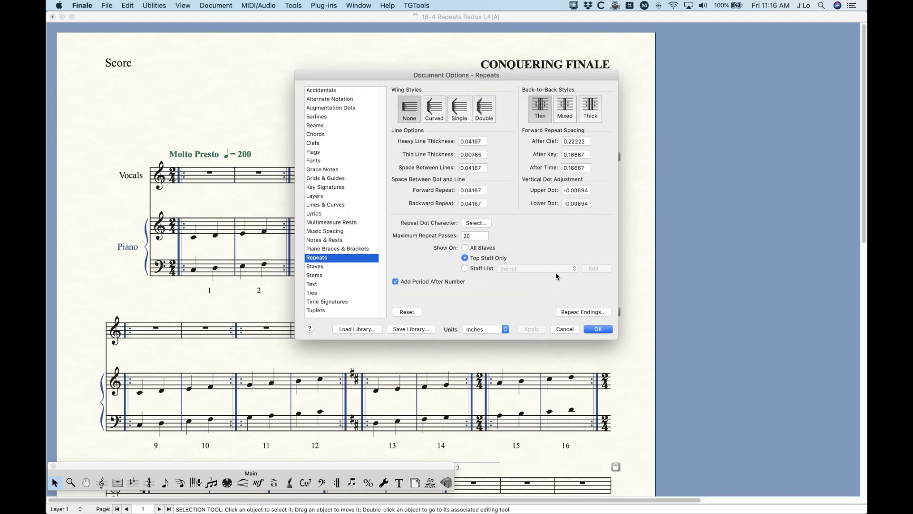
drag(488, 78, 621, 101)
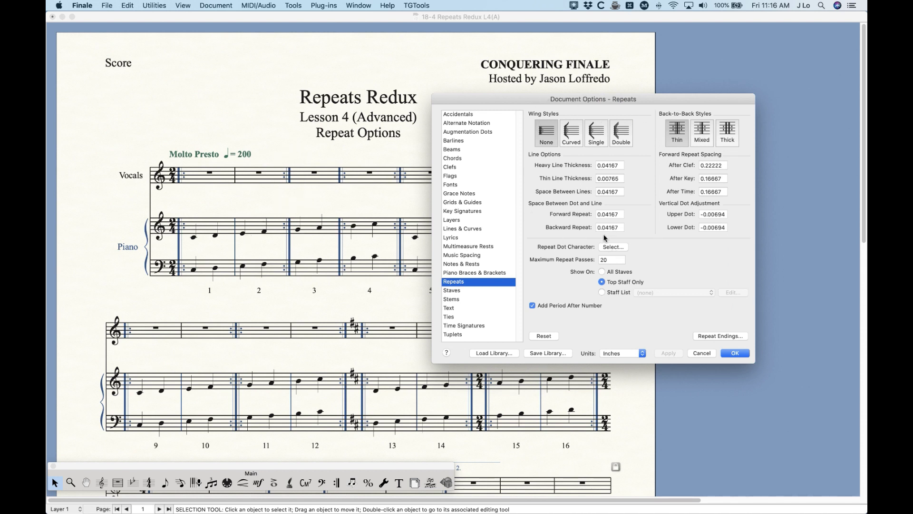
drag(558, 100, 550, 98)
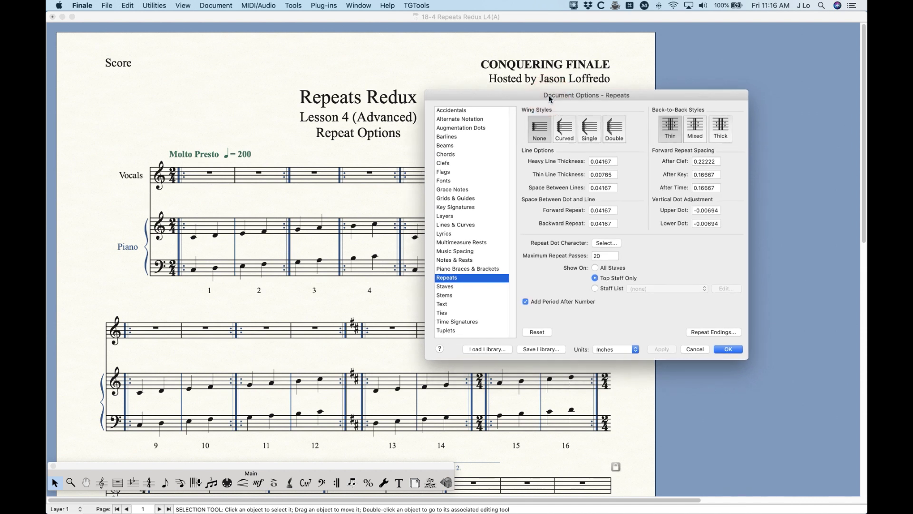
- Apply the Curved, Single and Double wing styles to the score's repeats one after another
click(540, 128)
click(570, 134)
click(667, 350)
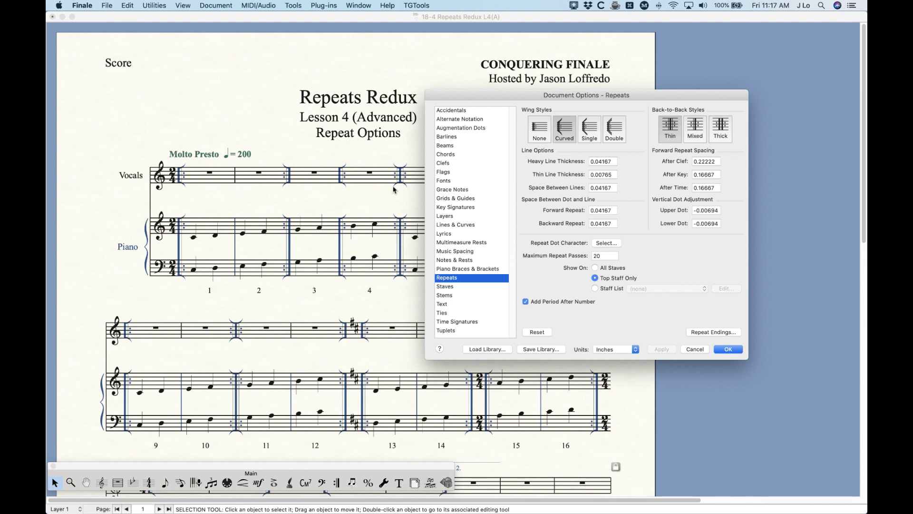
click(588, 132)
click(662, 350)
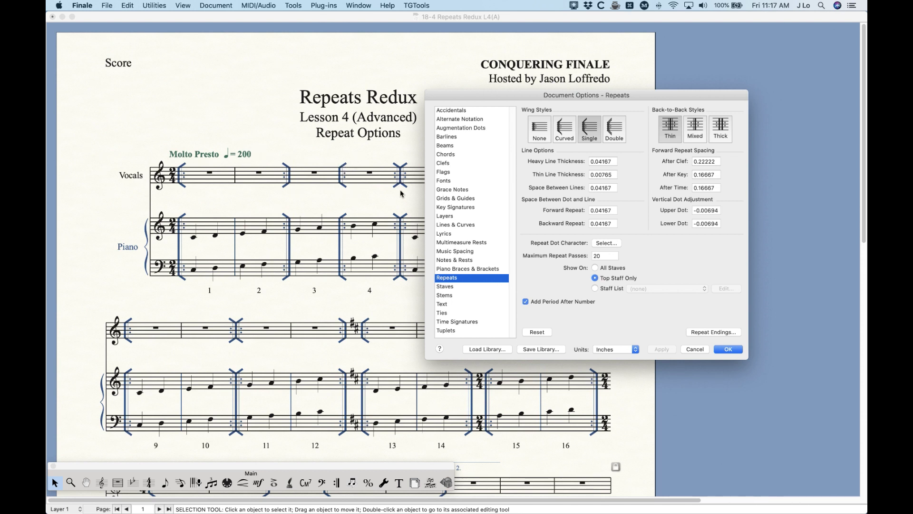
click(614, 135)
click(661, 349)
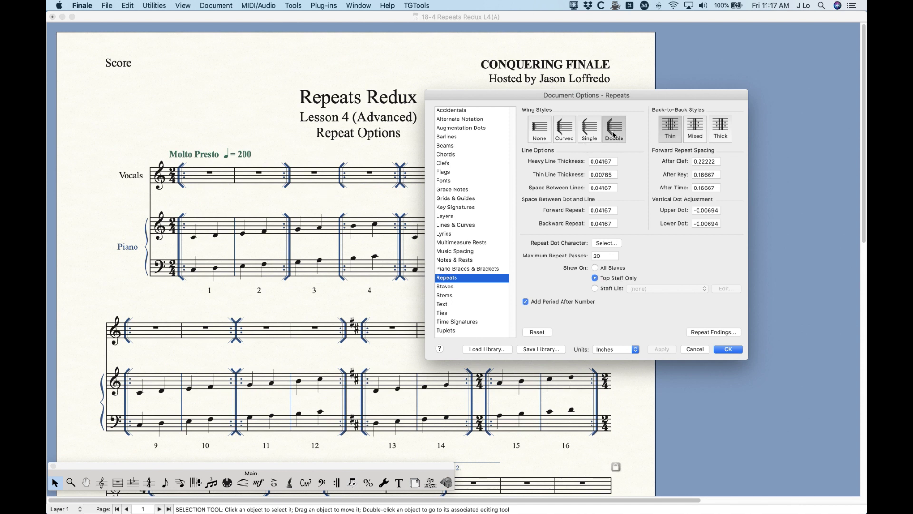
- Compare the Single and Curved wing styles on the score's repeats with the None style, applying each choice
click(584, 137)
click(664, 351)
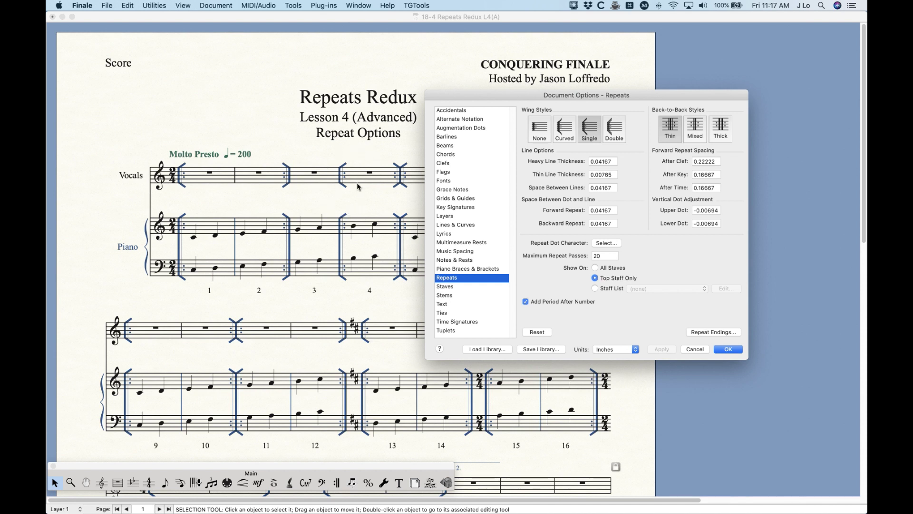
click(536, 132)
click(661, 349)
click(565, 129)
click(661, 350)
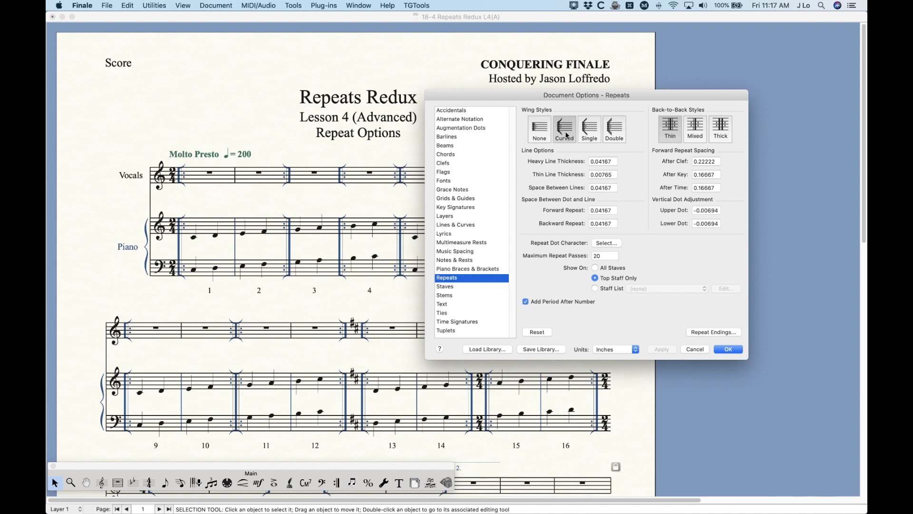
click(542, 127)
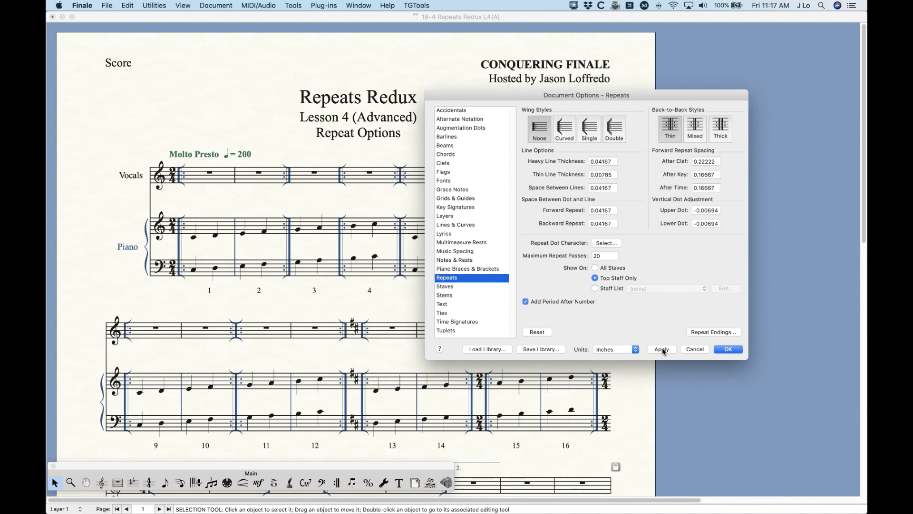
click(662, 348)
- Try the Single wing style on the repeats once more and apply None as the wing style
click(567, 131)
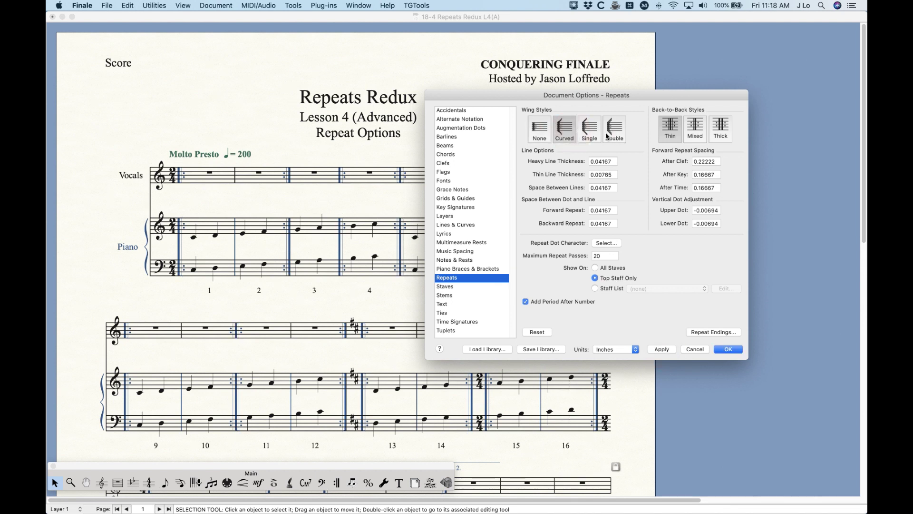
click(591, 130)
click(662, 349)
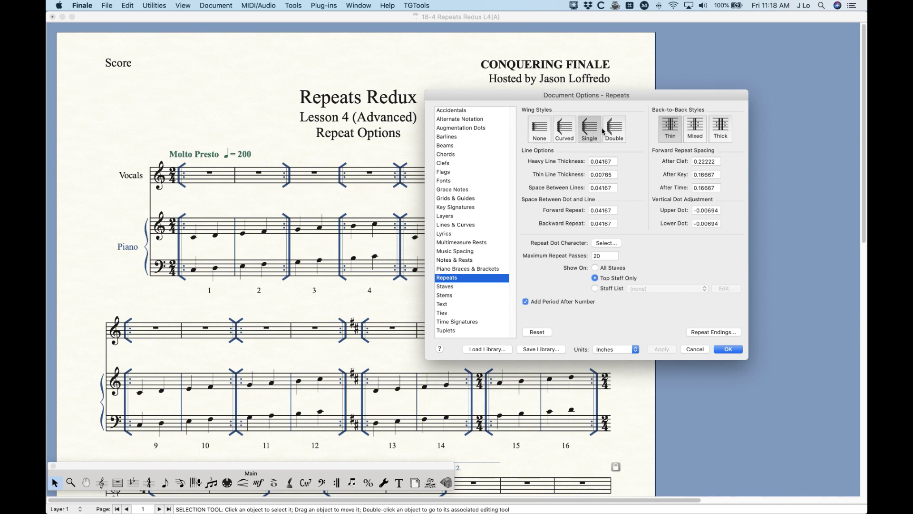
click(621, 133)
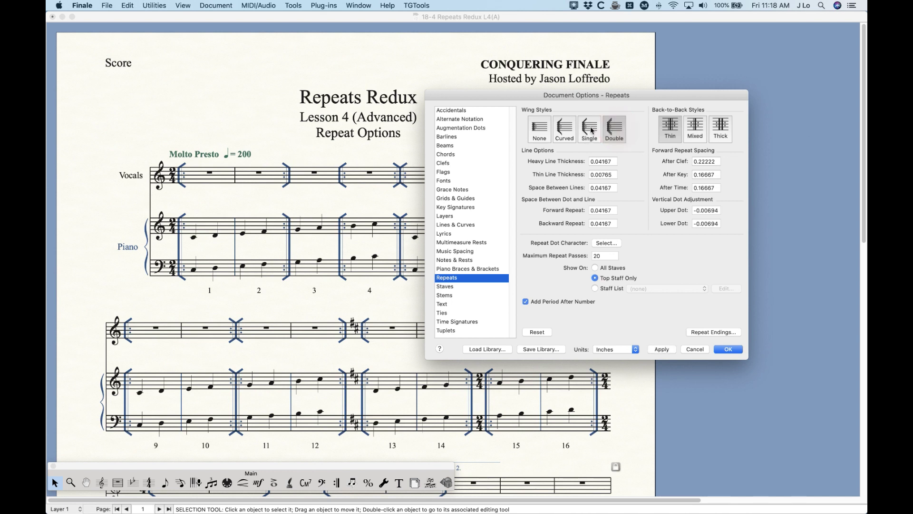
click(557, 128)
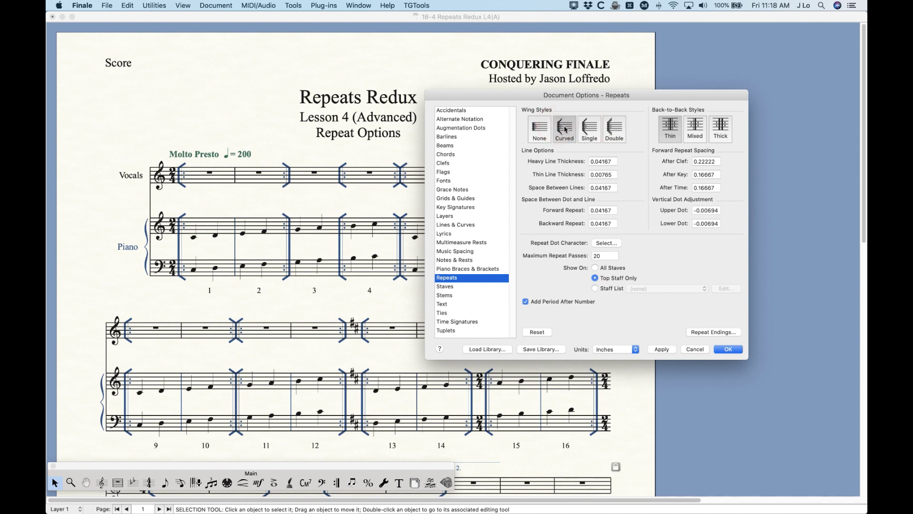
click(585, 131)
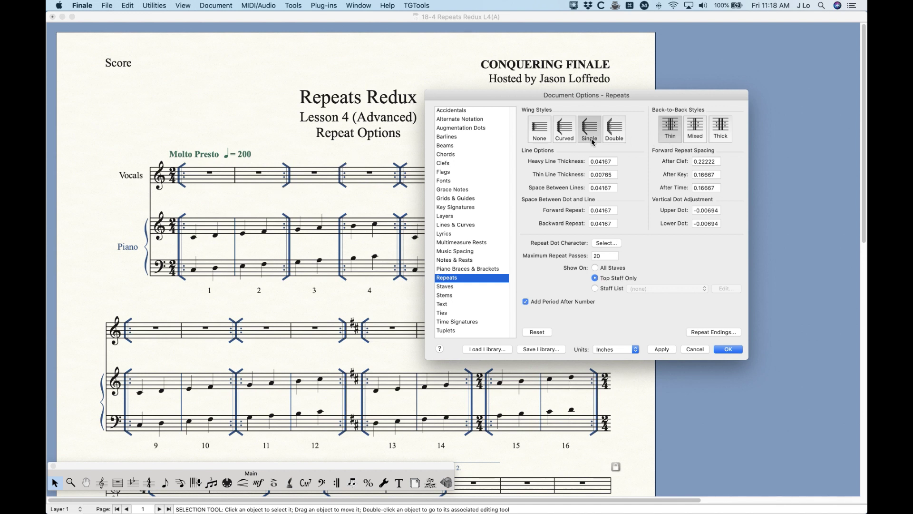
click(539, 127)
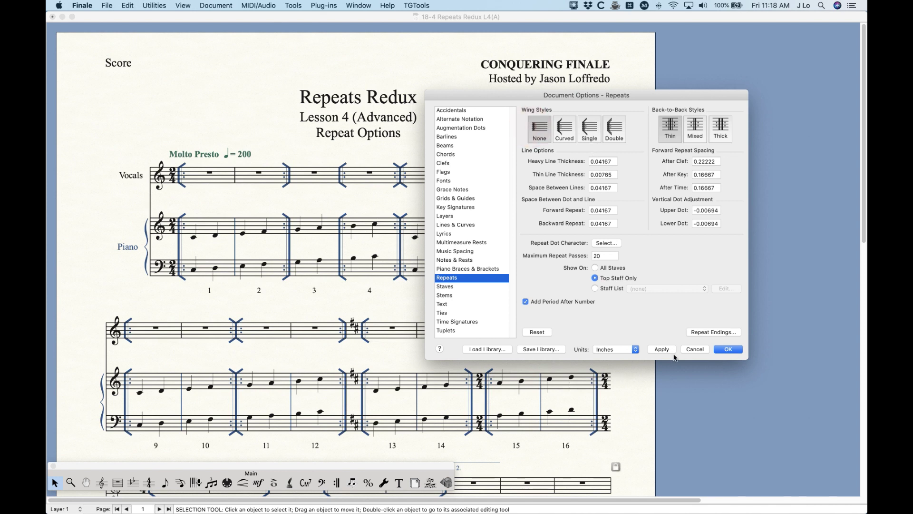
click(663, 350)
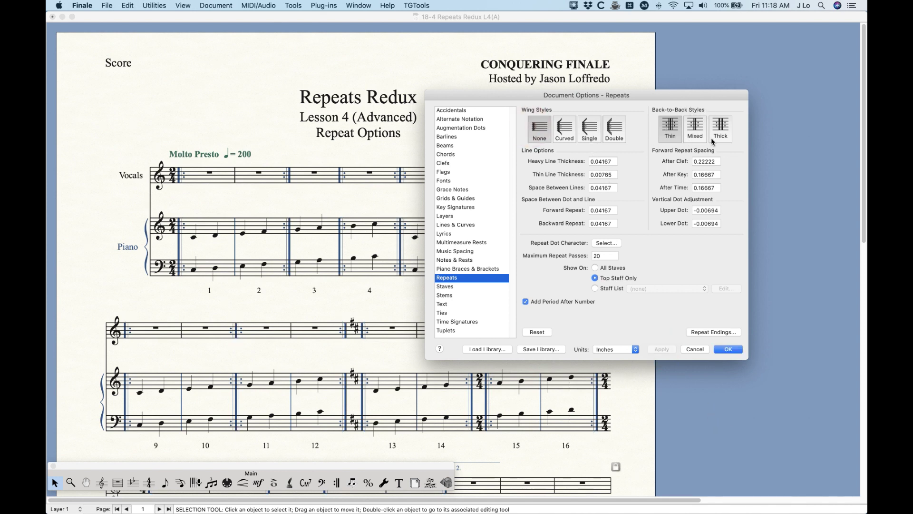
- Apply the Mixed and the Thick back-to-back repeat styles to the score, keeping the dialog clear of measure 5
click(672, 125)
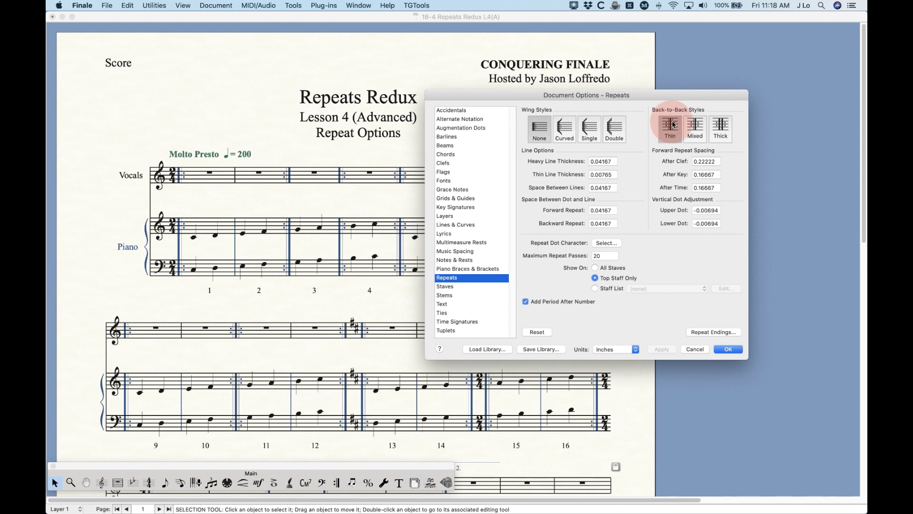
click(673, 125)
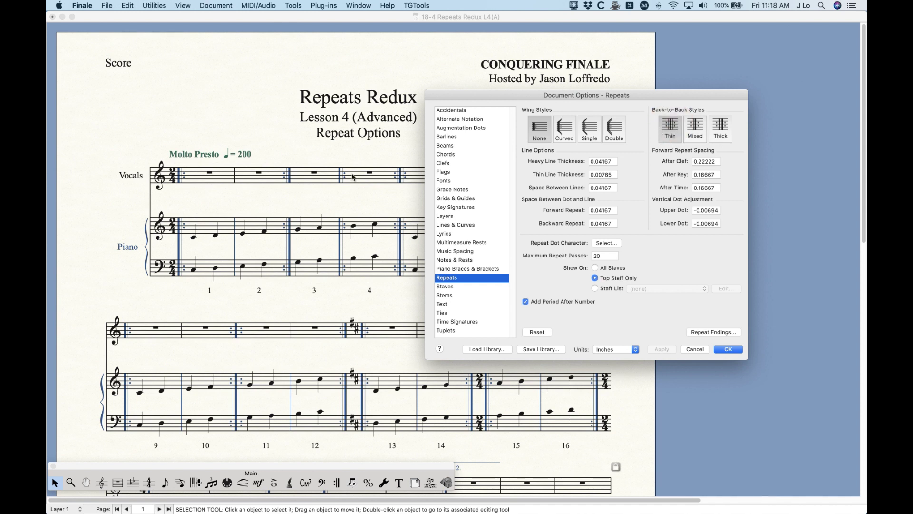
drag(527, 95, 554, 102)
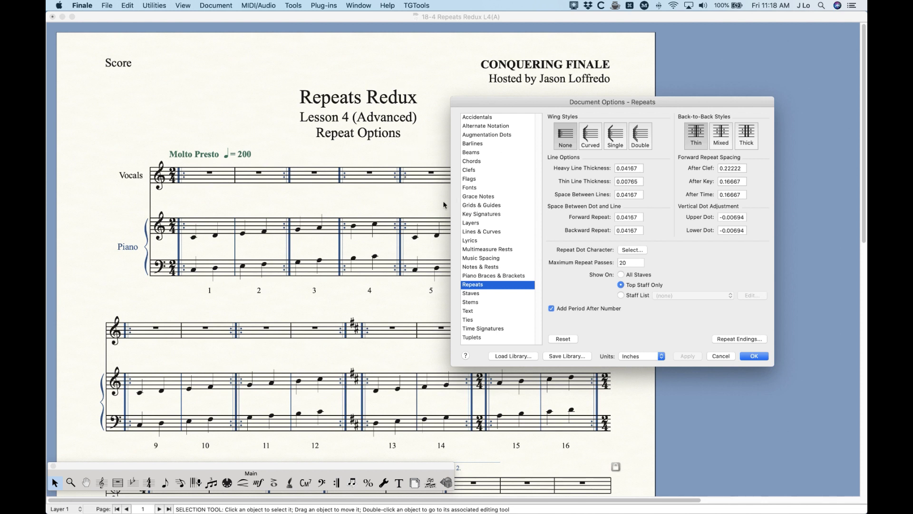
click(721, 135)
click(687, 356)
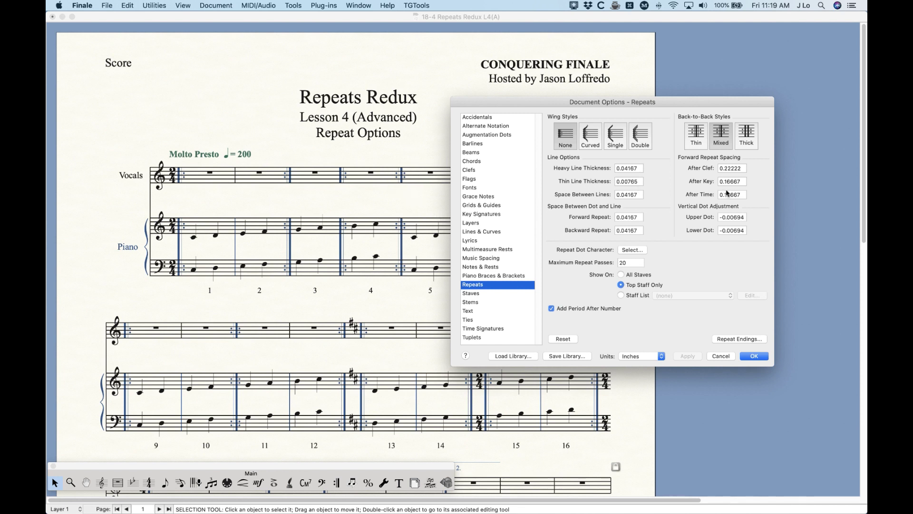
click(747, 135)
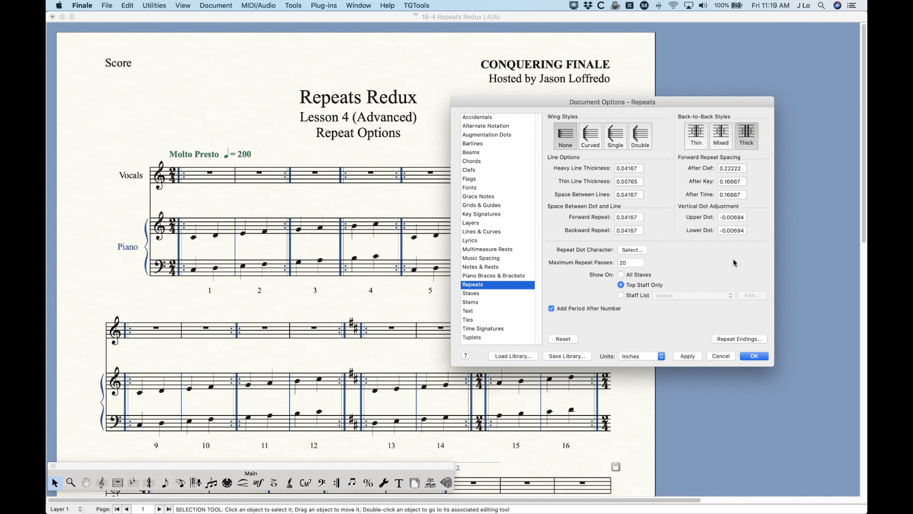
click(688, 356)
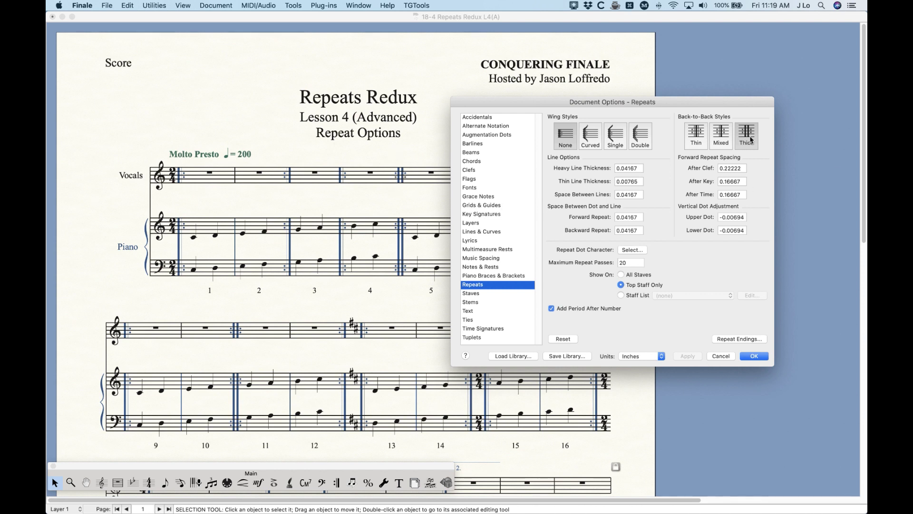
- Cycle the back-to-back repeat style through Thin, Thick and Mixed, applying each to compare the barlines
click(696, 137)
click(688, 357)
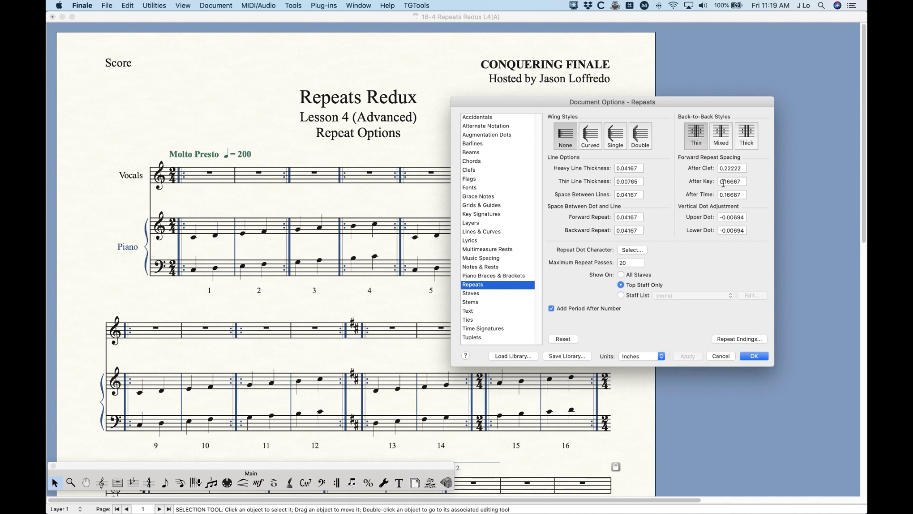
click(700, 138)
click(746, 135)
click(691, 356)
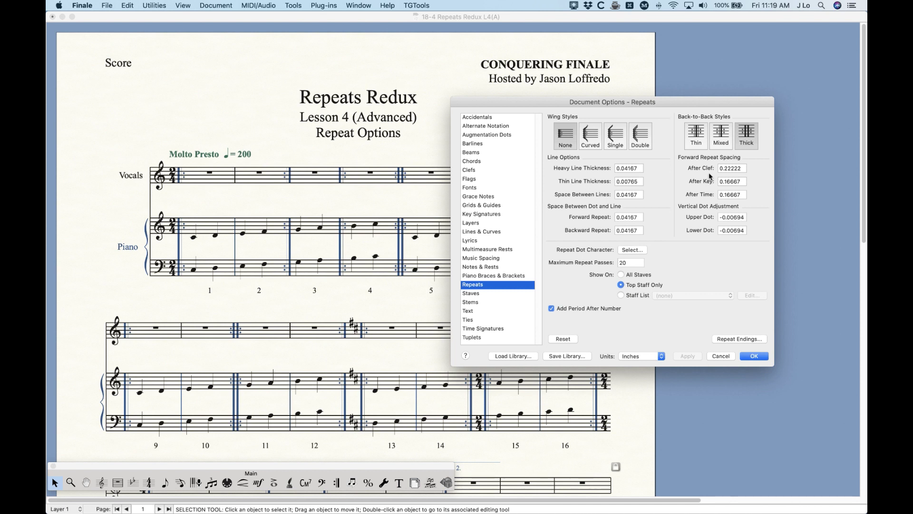
click(721, 139)
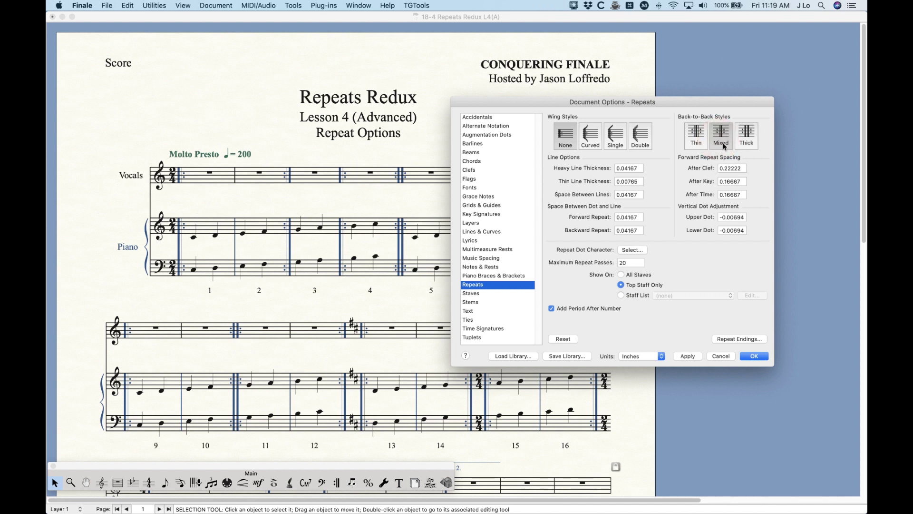
click(697, 358)
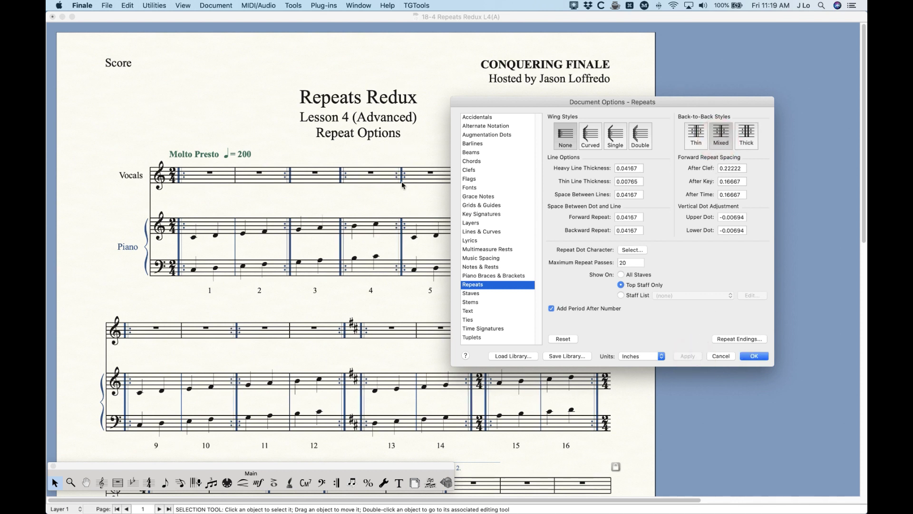
- Compare the Thin and Thick back-to-back styles in the score and leave Thin applied
click(694, 135)
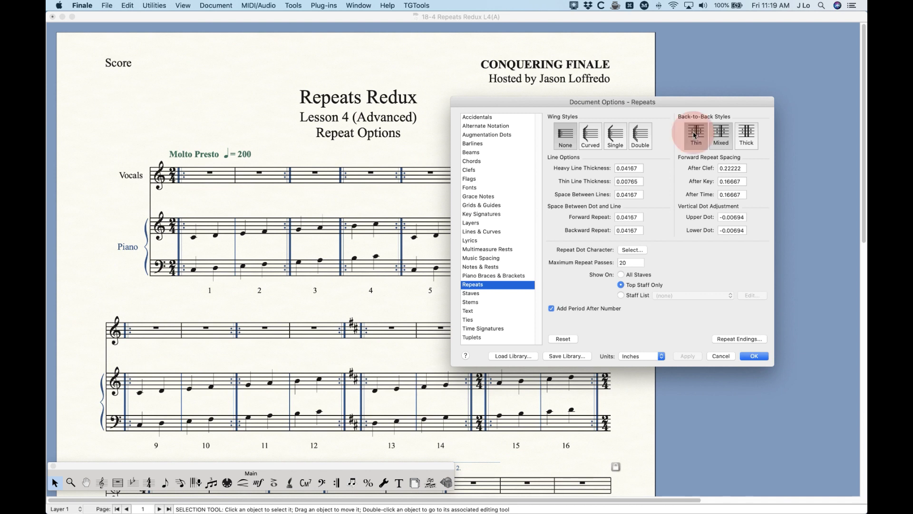
click(694, 358)
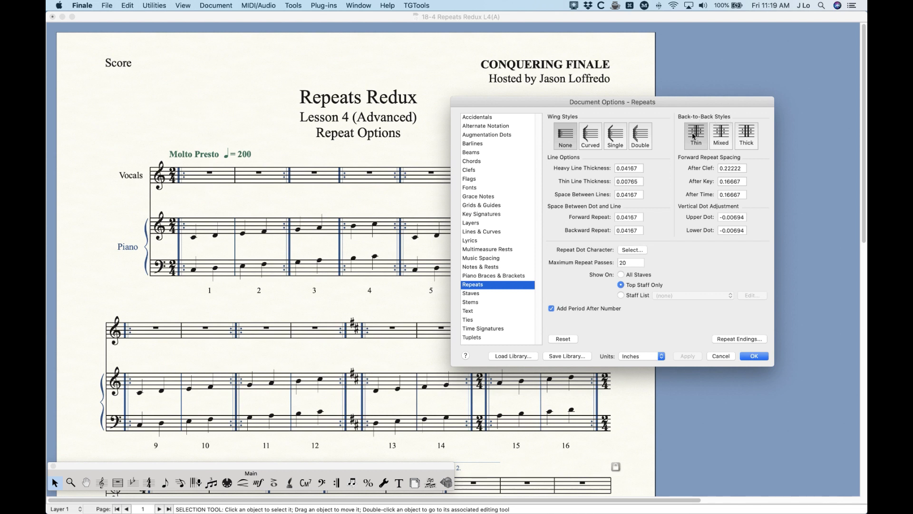
click(748, 136)
click(687, 355)
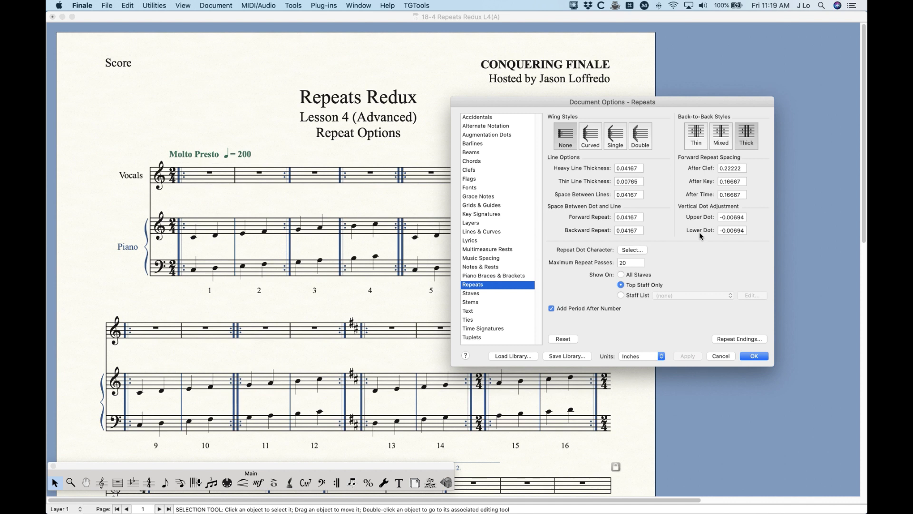
click(699, 148)
click(685, 356)
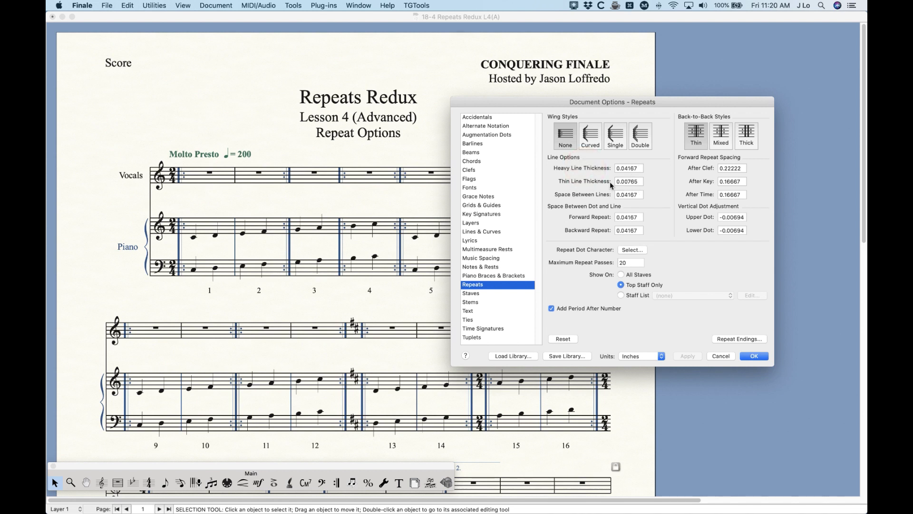
- Compare the heavy and thin line thickness settings for barlines with those for repeats
click(470, 145)
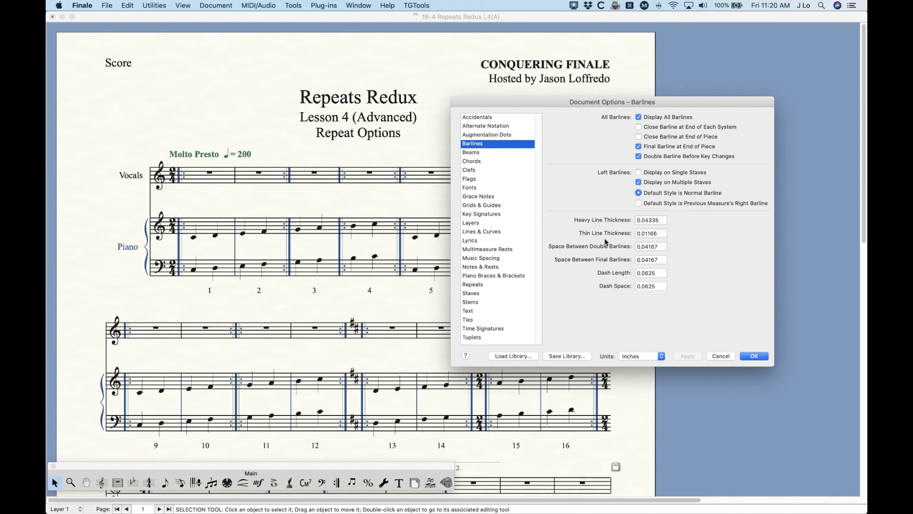
click(476, 285)
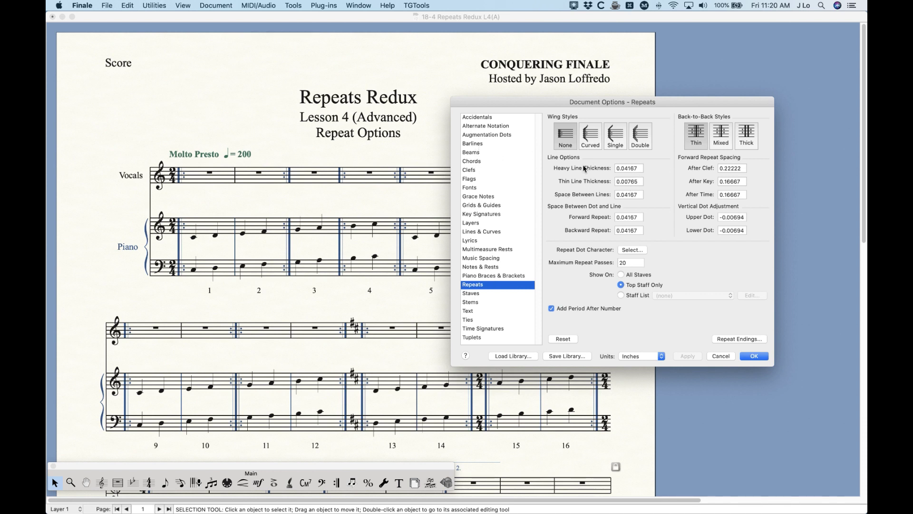
click(471, 144)
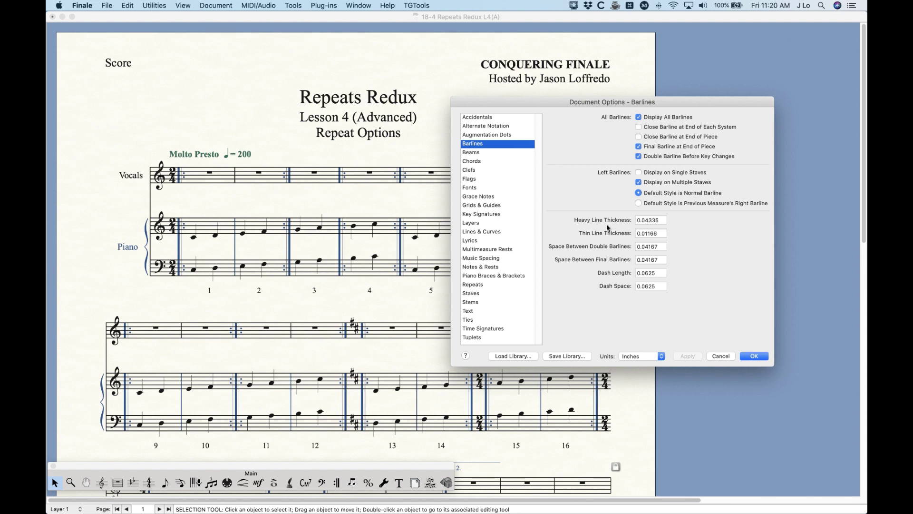
- Copy the heavy line thickness of the barlines, 0.04335, into the heavy line thickness for repeats
double_click(663, 222)
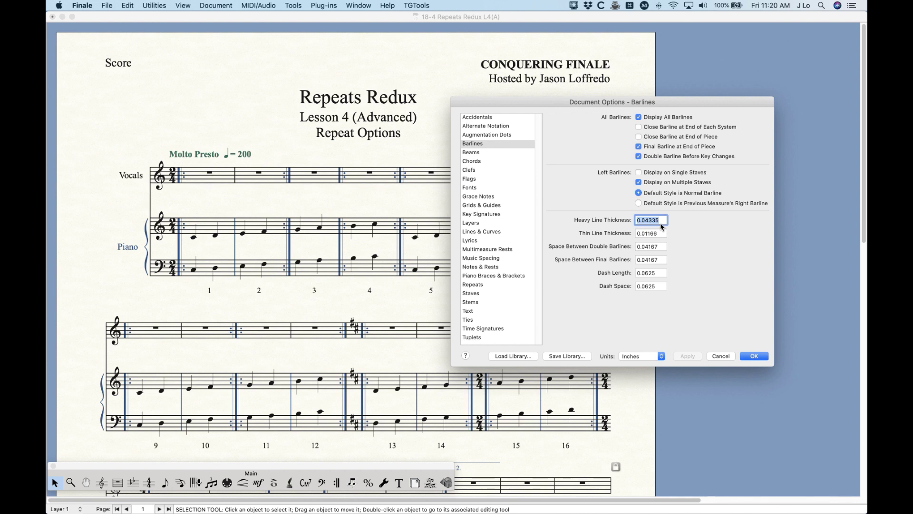
key(super+c)
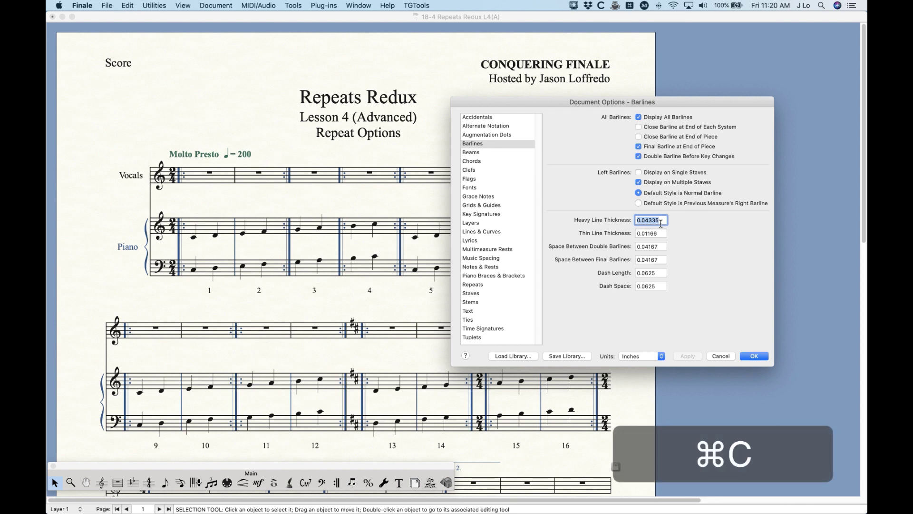
click(478, 285)
double_click(639, 168)
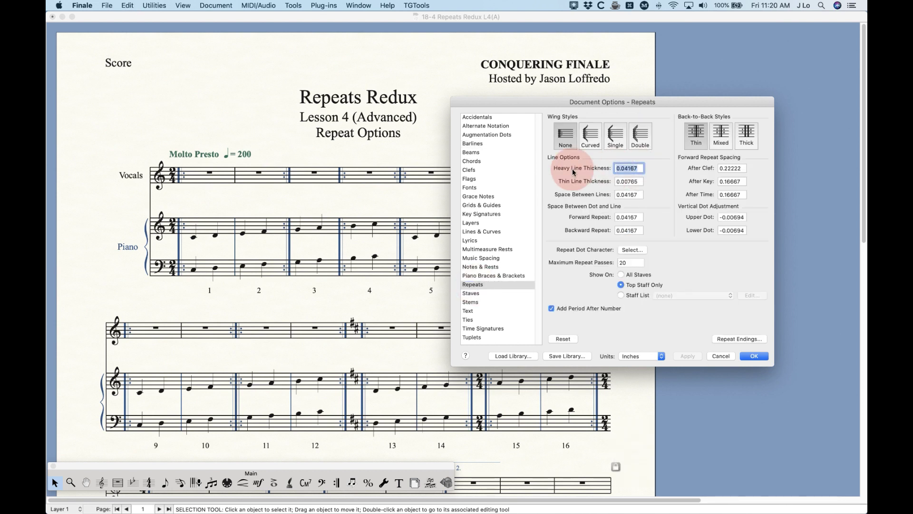
key(super+v)
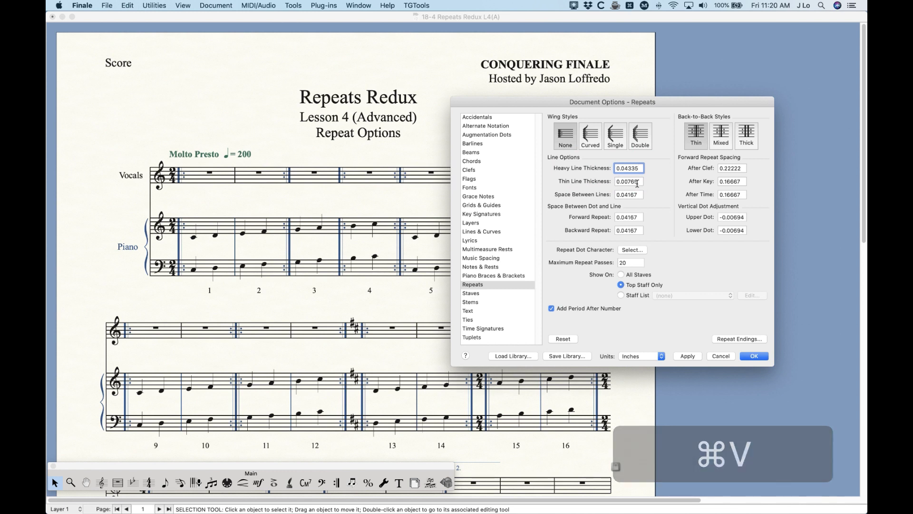
- Copy the thin line thickness of the barlines, 0.01166, into the thin line thickness for repeats and apply the changes
click(640, 182)
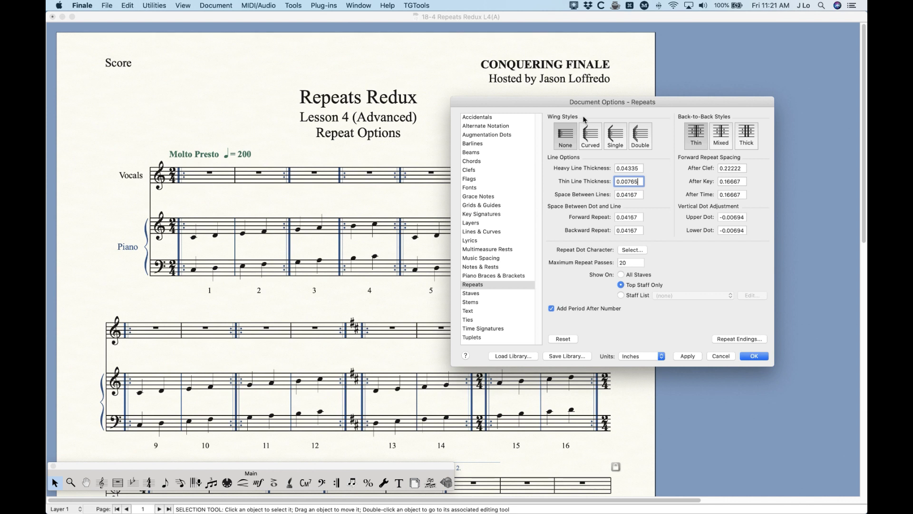
click(475, 145)
click(661, 233)
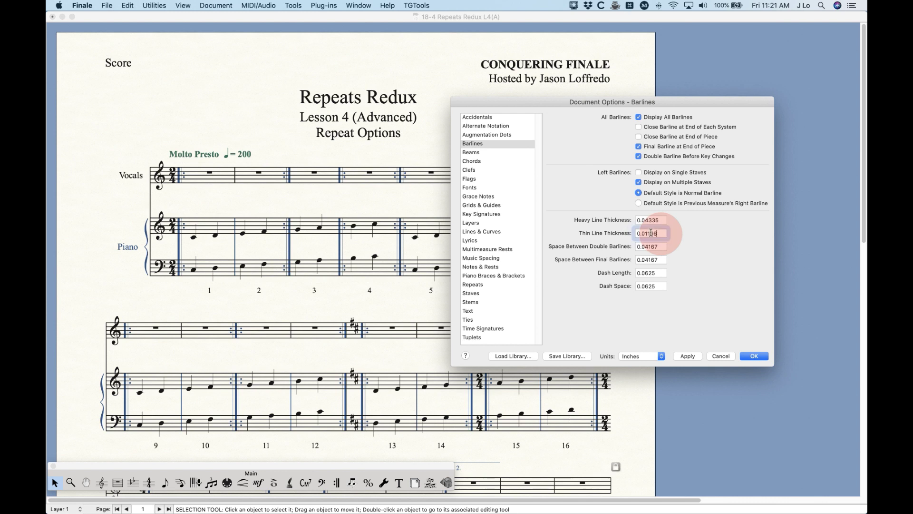
key(super+c)
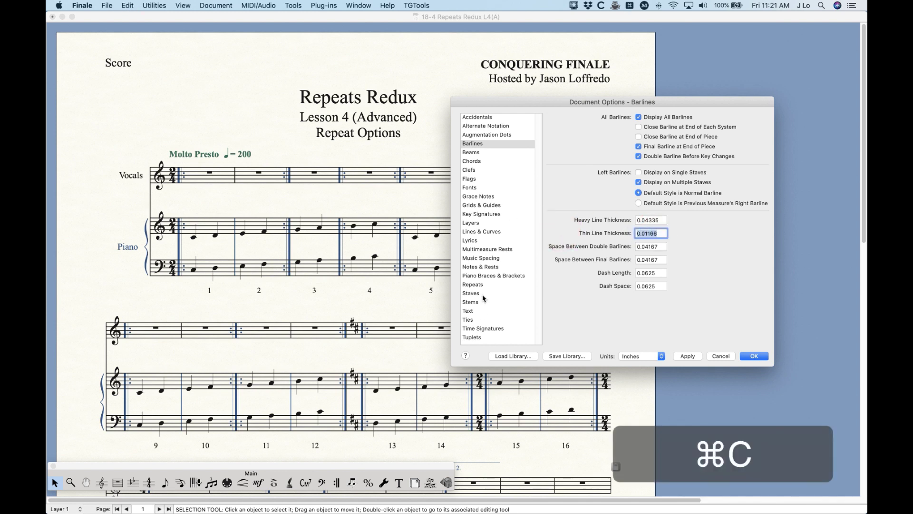
click(473, 285)
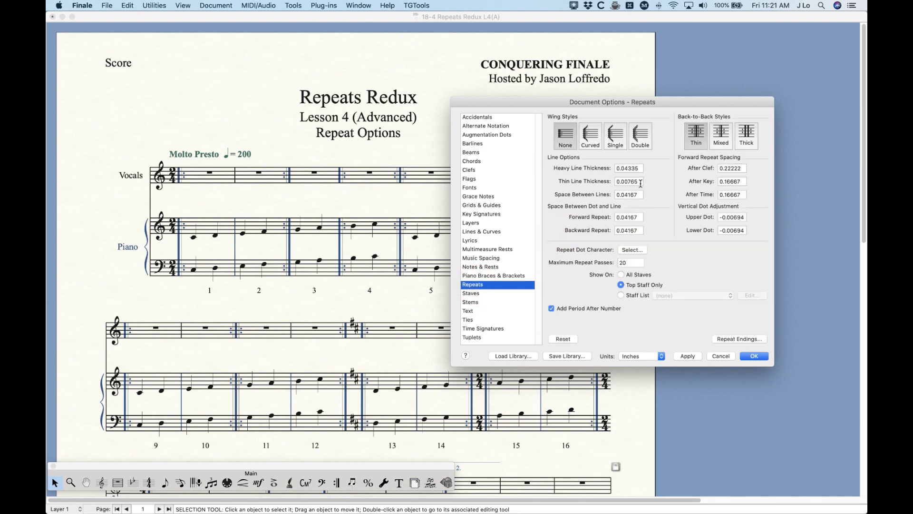
click(628, 181)
key(super+v)
click(688, 355)
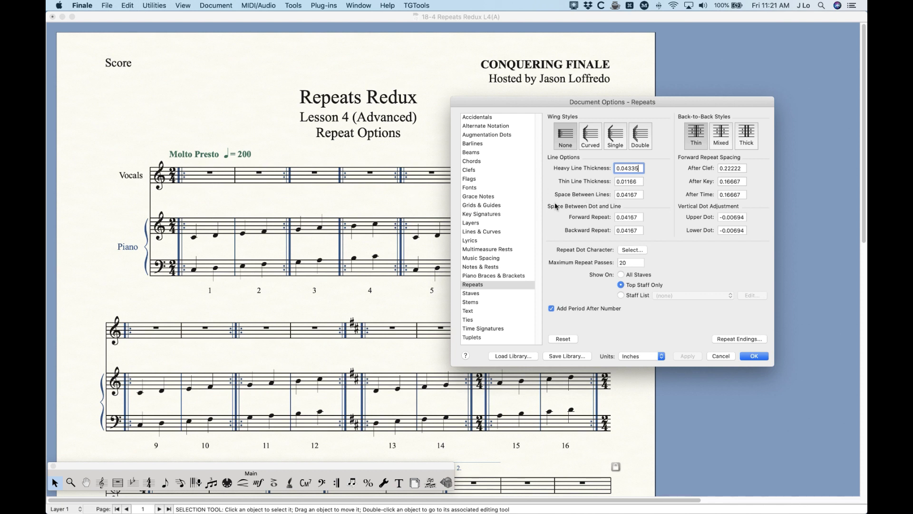
- Compare the repeats' space between lines with the barlines' space between double barlines
click(638, 195)
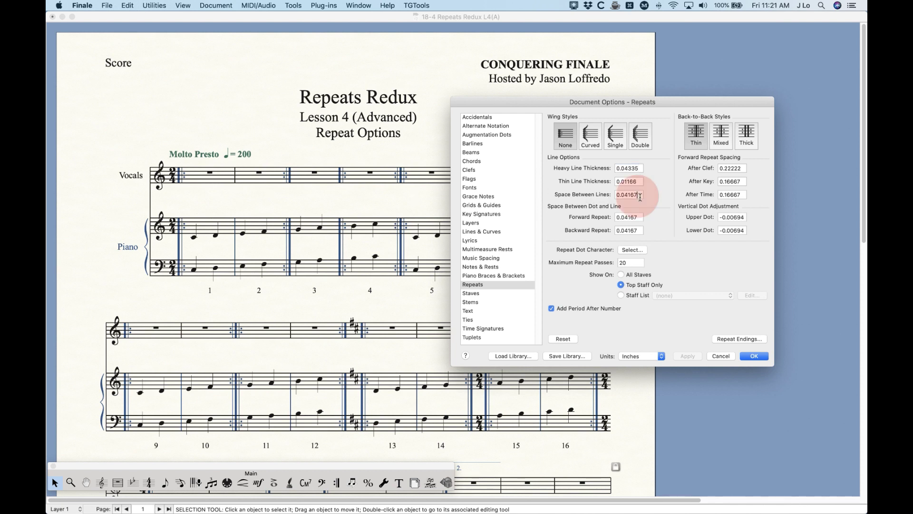
click(474, 145)
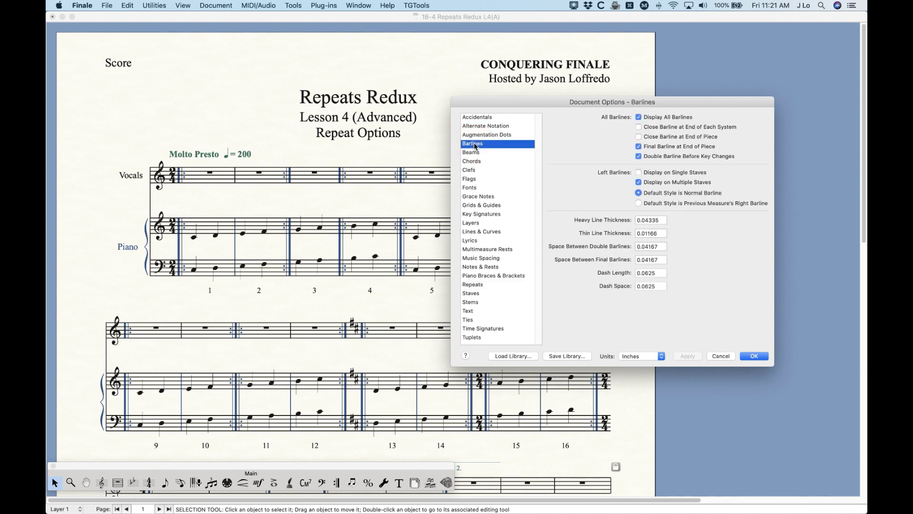
drag(661, 246, 607, 248)
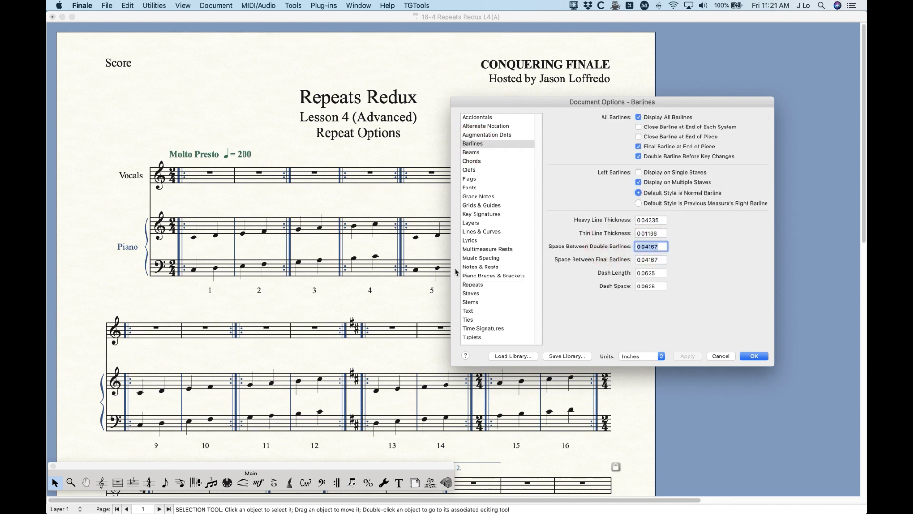
click(475, 285)
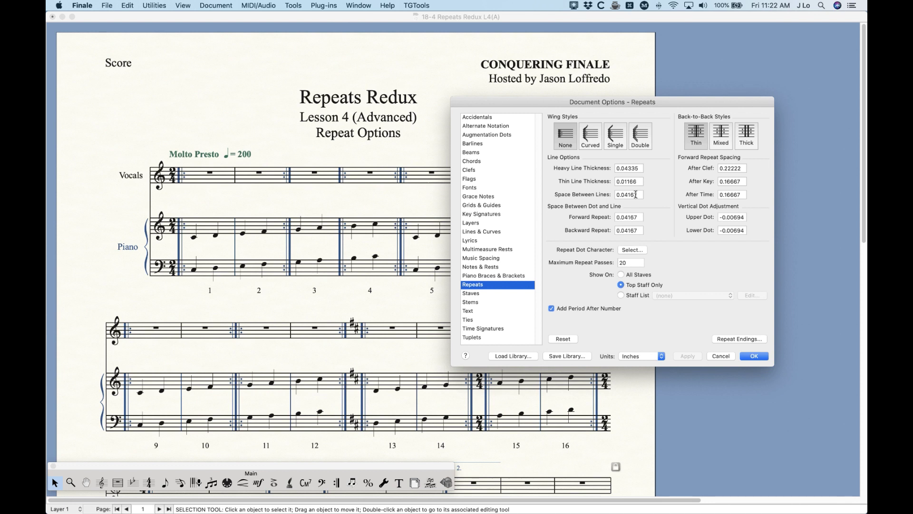
- Set the forward repeat spacing after the time signature to 0.4 inches and apply it to the score
click(730, 195)
click(731, 196)
double_click(731, 195)
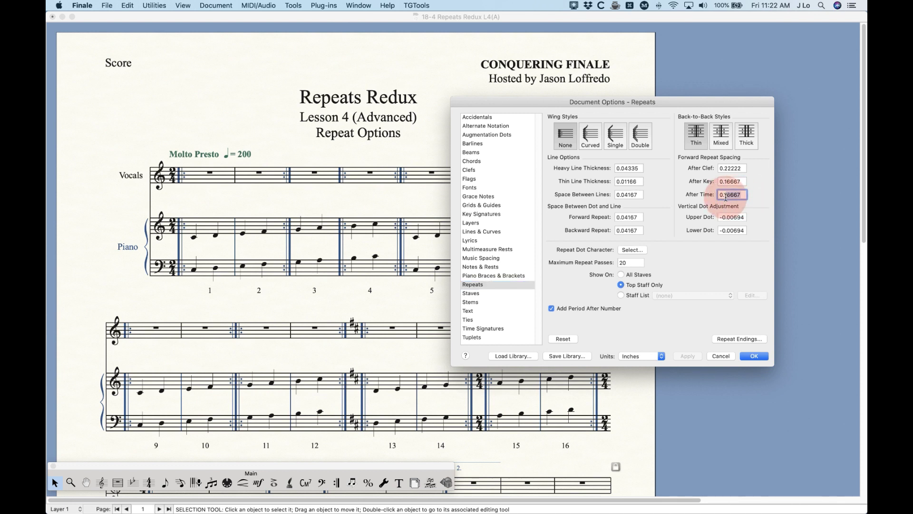
text(4)
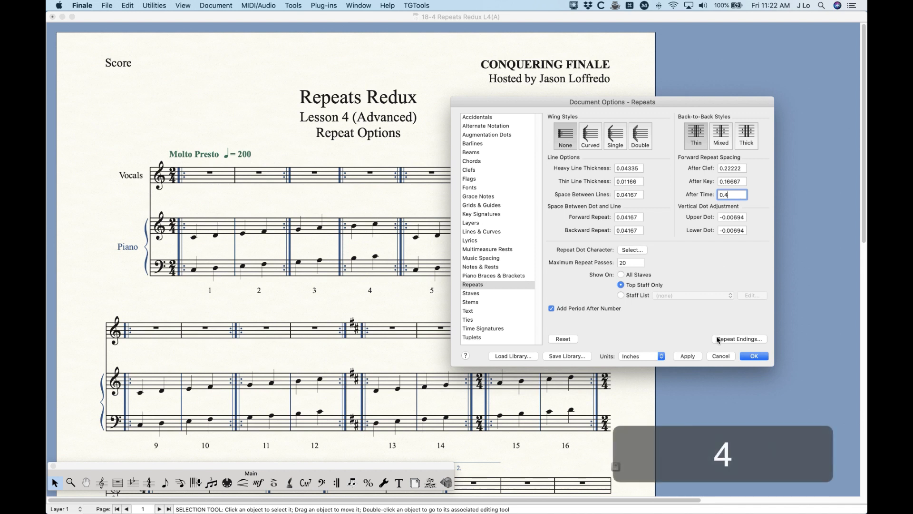
click(688, 355)
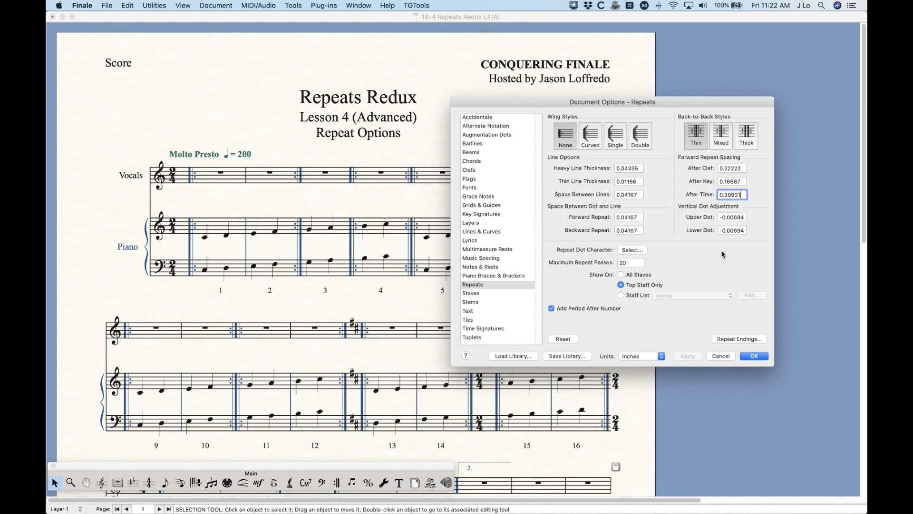
- Reset the After Time forward repeat spacing to 0.16667 by copying the After Key value, and apply it
click(742, 182)
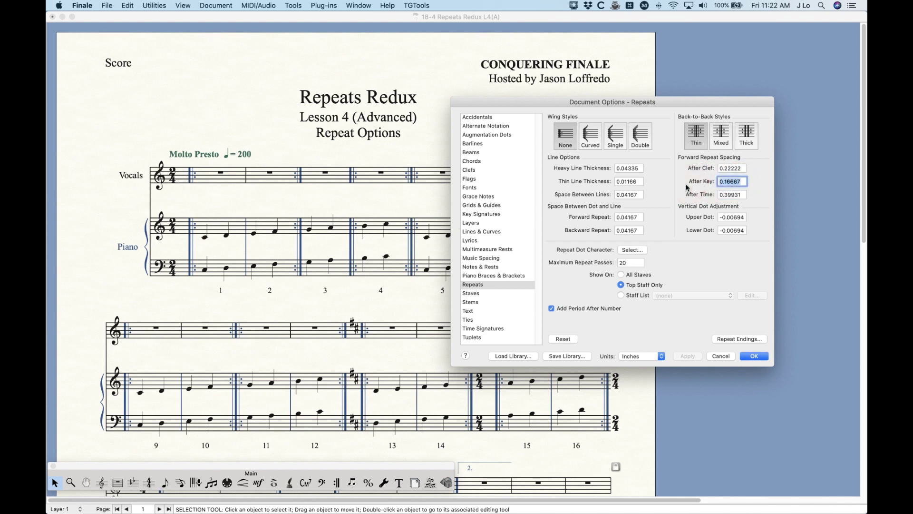
key(cmd+c)
key(Tab)
key(super+v)
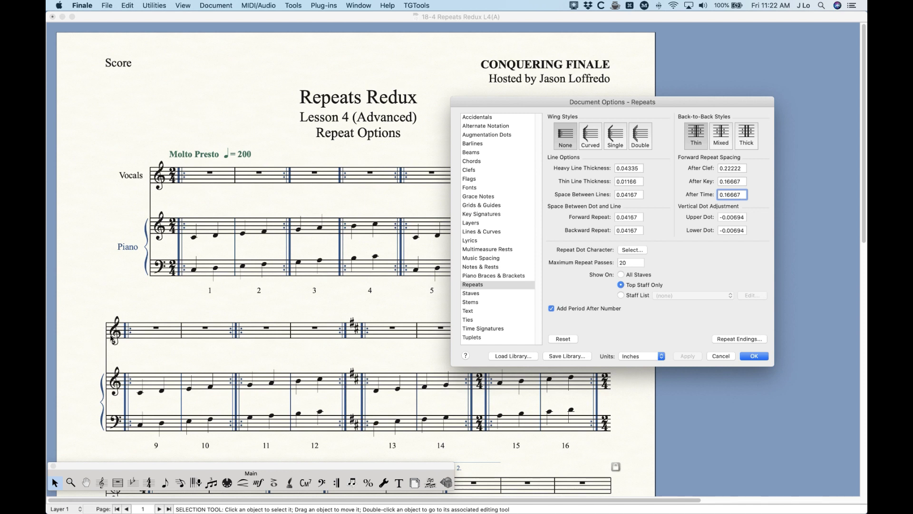
- Try a forward repeat spacing of 0.5 inches after the clef, and restore it to 0.2222
double_click(726, 168)
text(5)
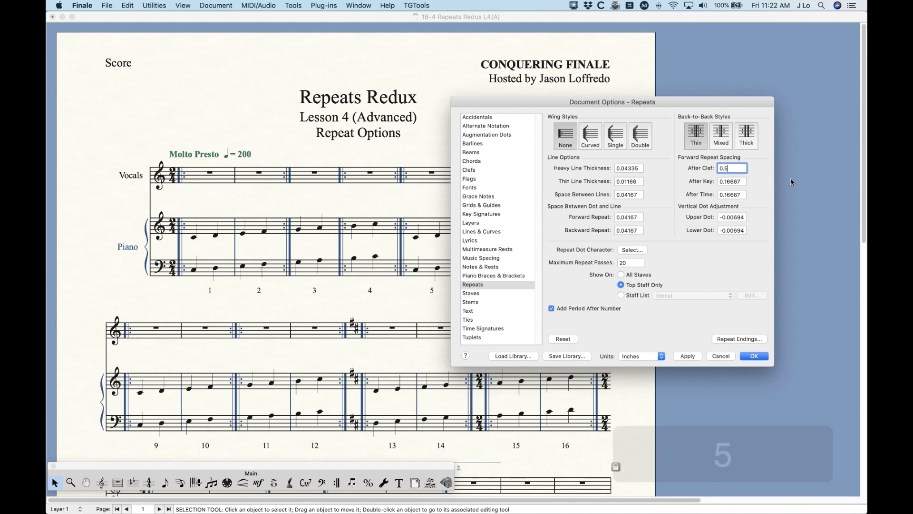
click(688, 355)
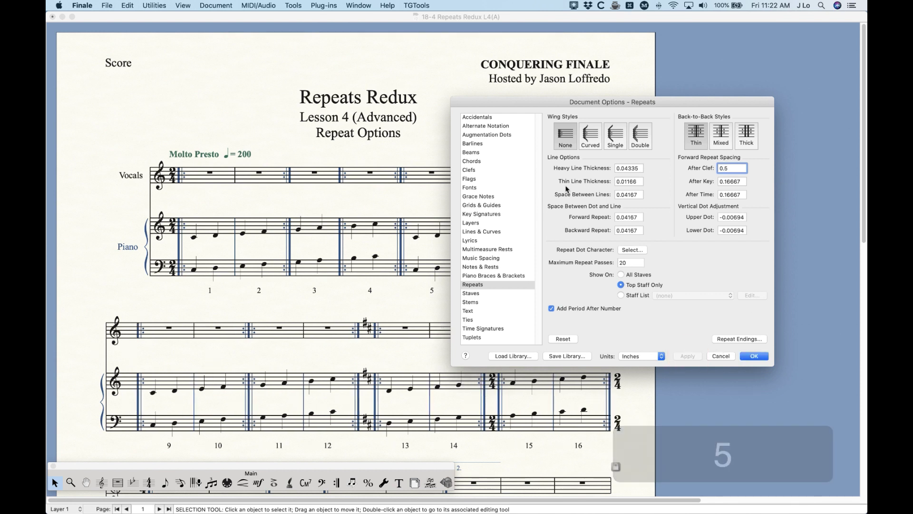
key(BackSpace)
text(2222)
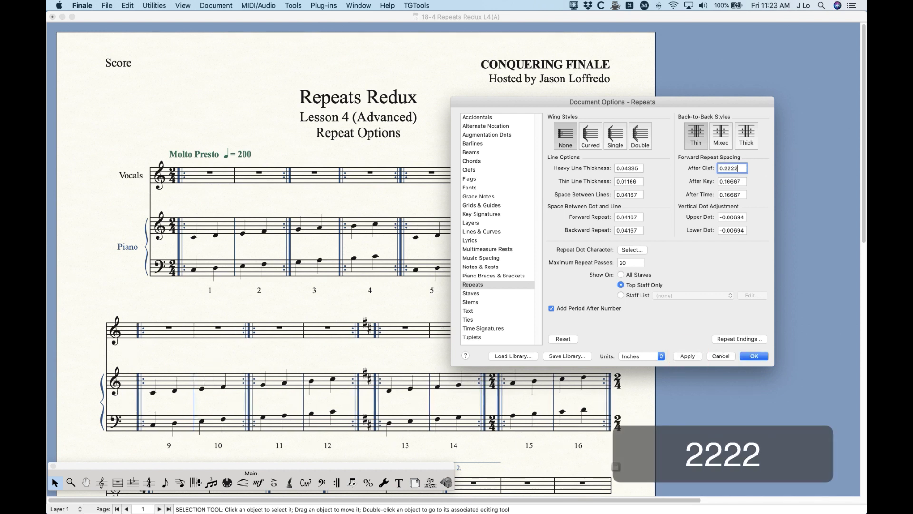
click(688, 356)
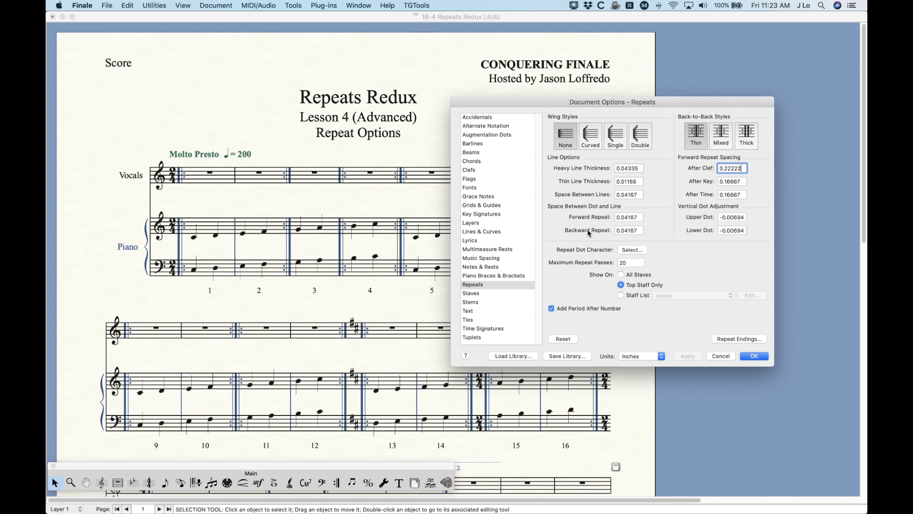
- Set the space between dot and line for forward repeats to 0.2 inches and apply it
click(624, 218)
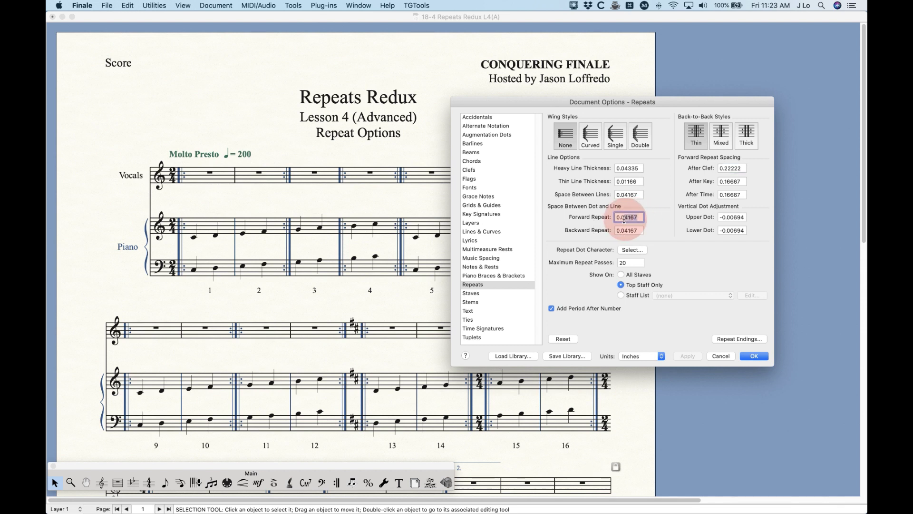
text(0.2)
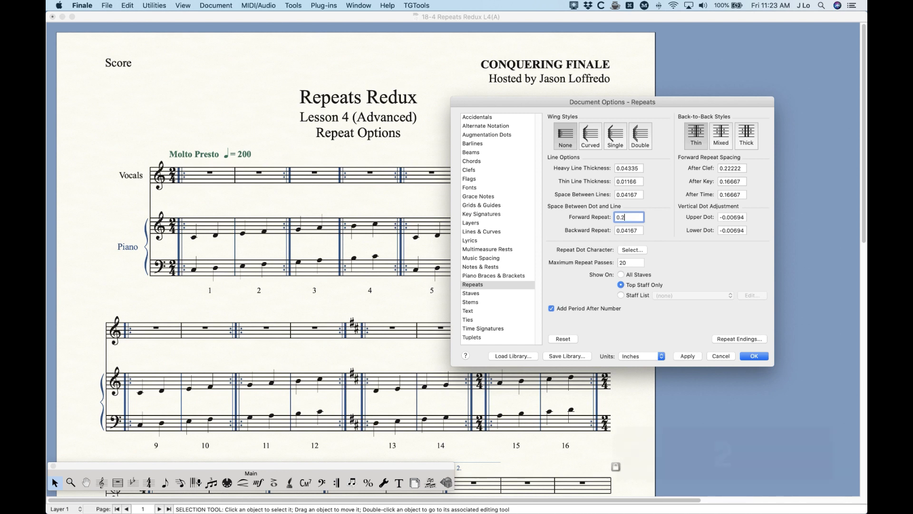
click(688, 357)
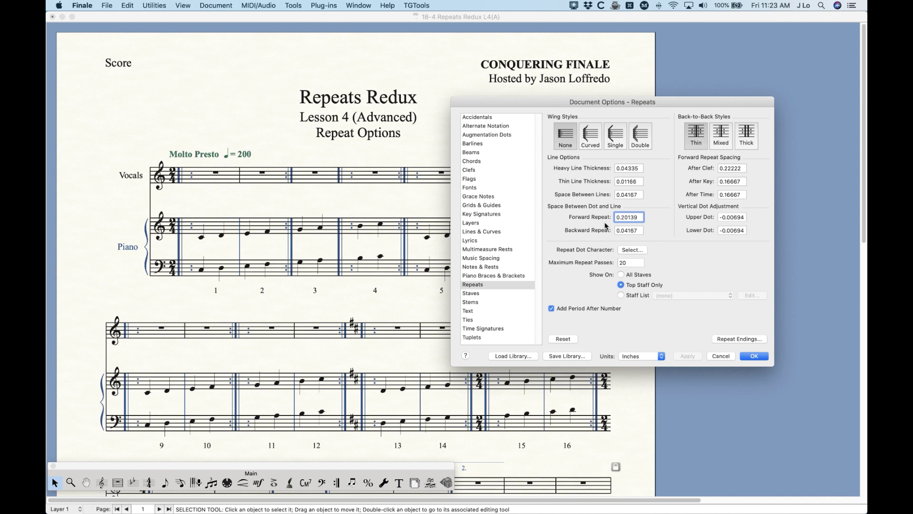
- Restore the forward repeat's dot-to-line space to the backward repeat's value of 0.04167, apply it and close the document options
drag(640, 230, 561, 231)
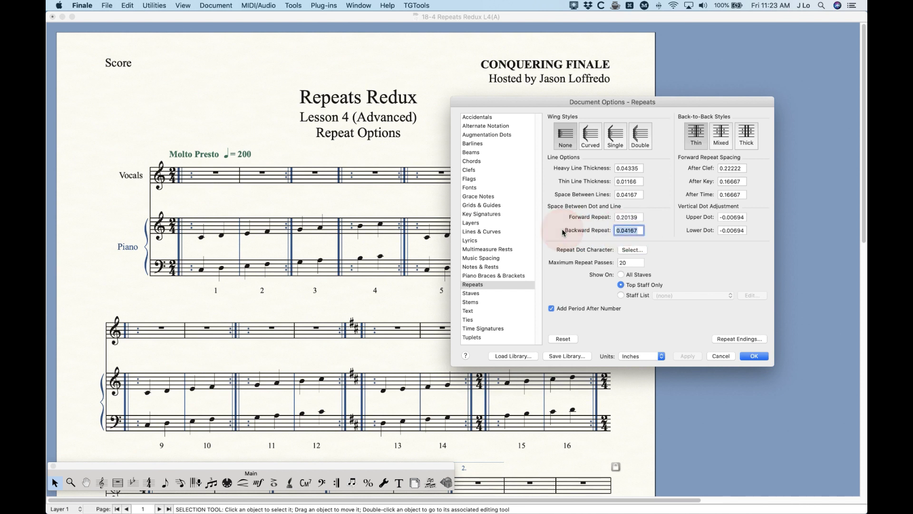
key(super+c)
drag(639, 218, 614, 218)
key(super+v)
click(688, 356)
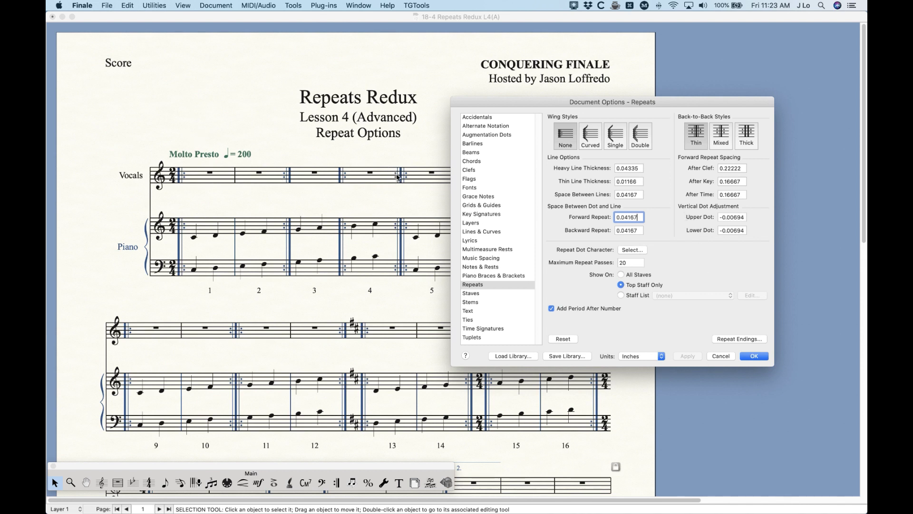
click(719, 357)
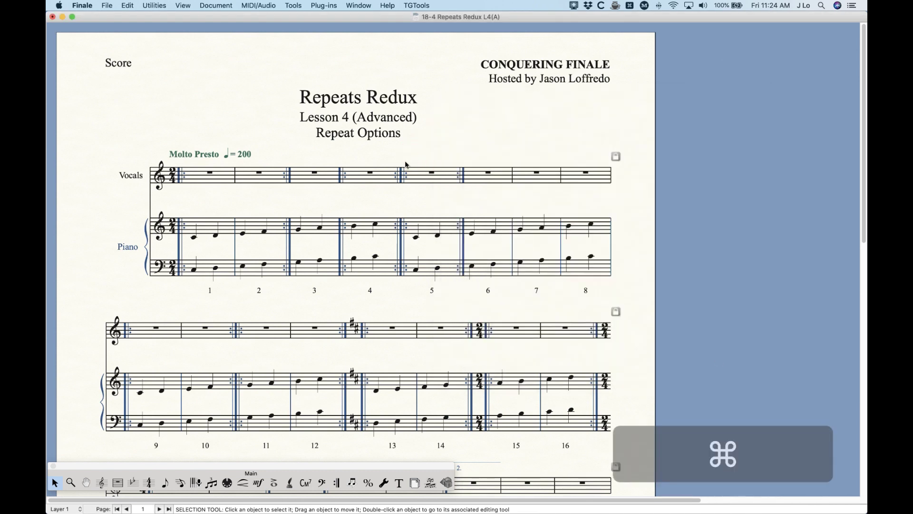
- Try a vertical adjustment of 0.02 inches for the upper repeat dots with the opening measures enlarged, and undo it
key(super+equal)
key(super+equal)
key(super+equal)
key(super+equal)
scroll(452, 339, down, 10)
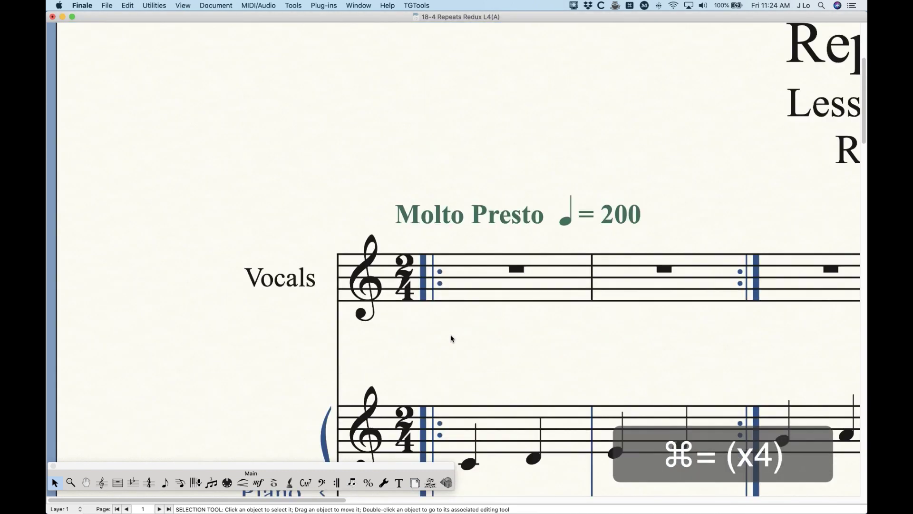
scroll(456, 338, right, 5)
scroll(456, 339, right, 3)
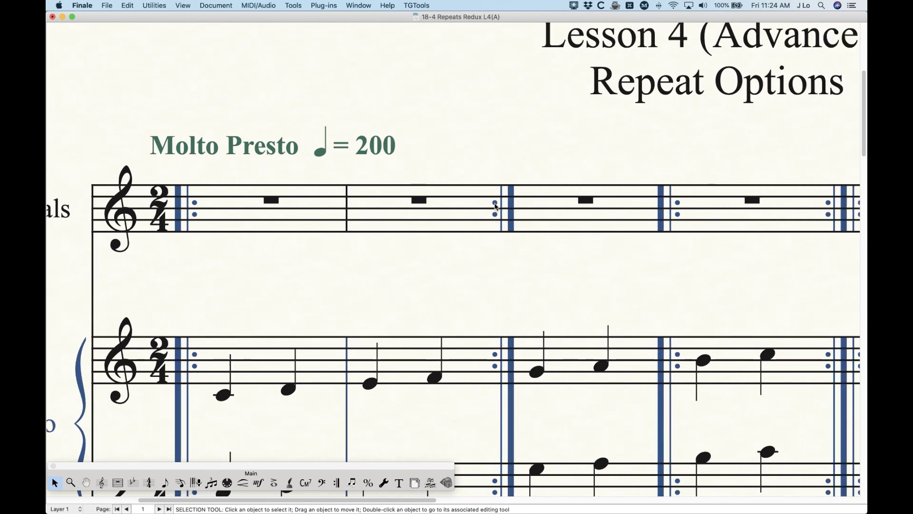
key(alt+super+a)
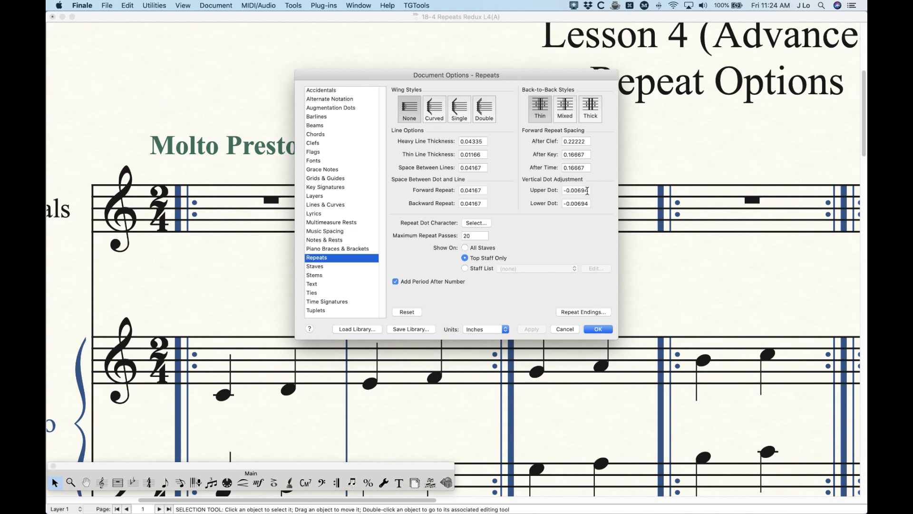
click(590, 191)
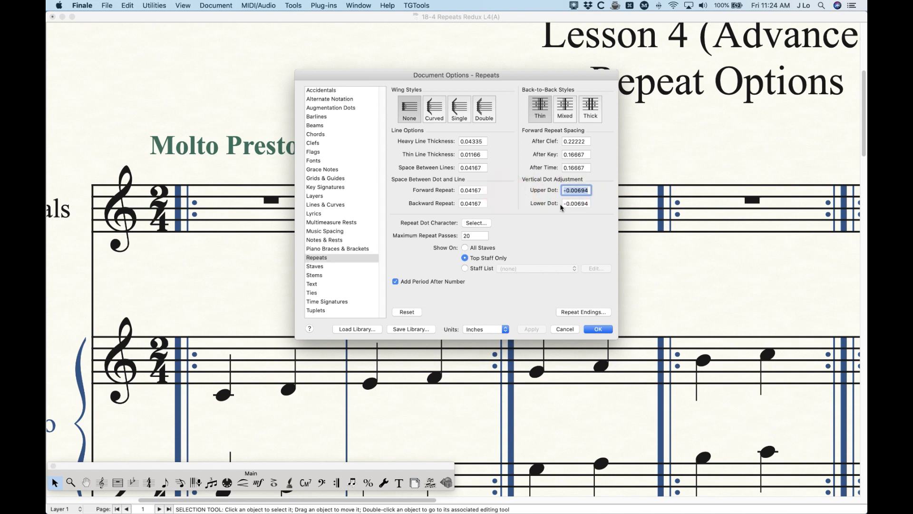
text(.02)
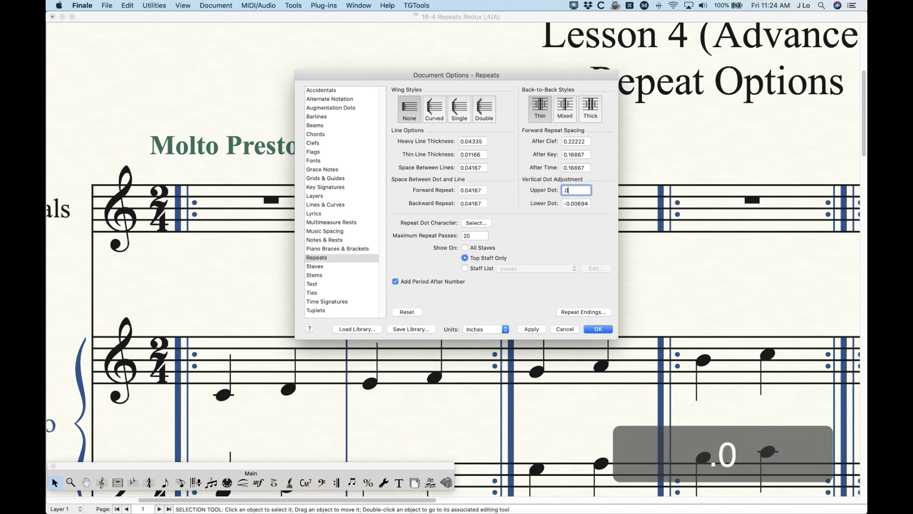
click(596, 329)
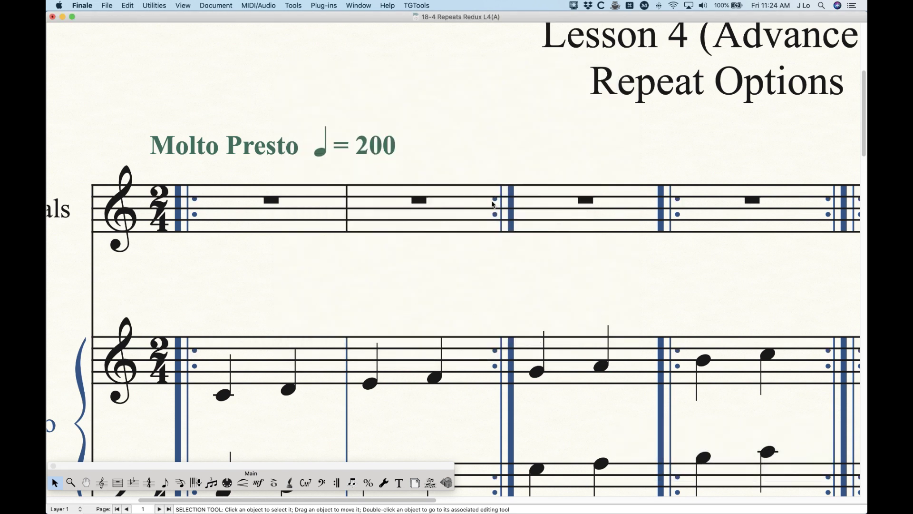
key(super+z)
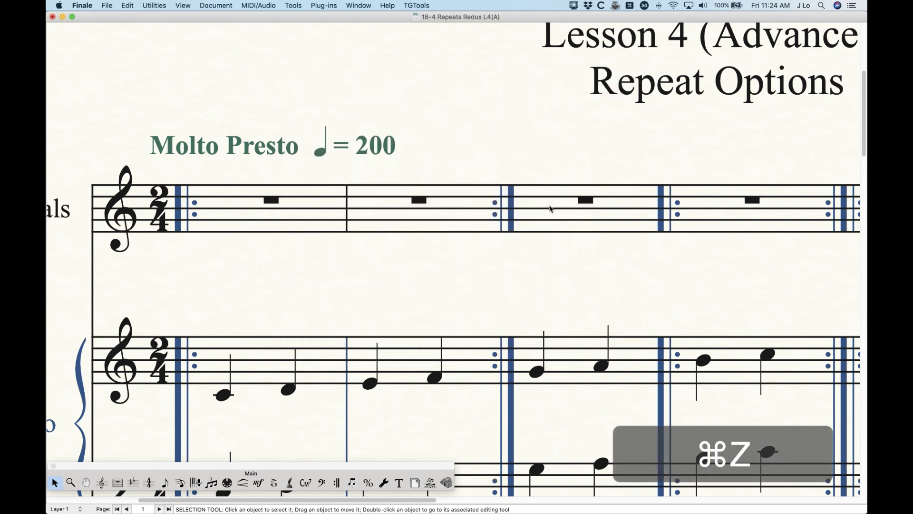
- Try the italic n symbol from the Maestro font as the repeat dot character throughout the score, and undo it
key(alt+super+a)
click(505, 78)
drag(505, 78, 602, 112)
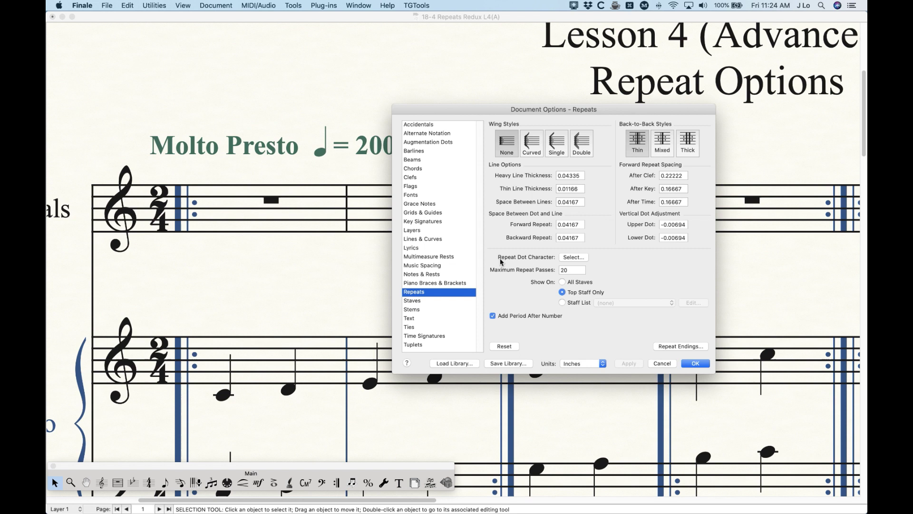
click(570, 257)
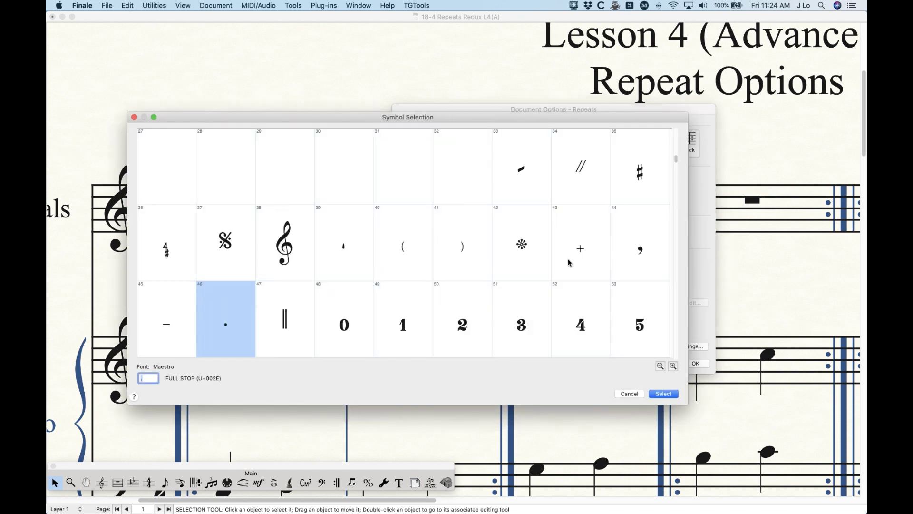
drag(466, 118, 492, 103)
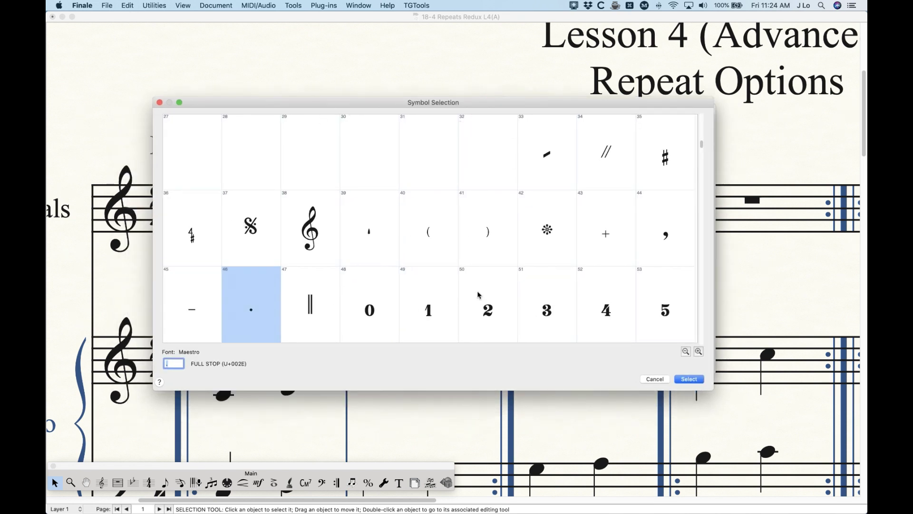
scroll(365, 291, down, 2)
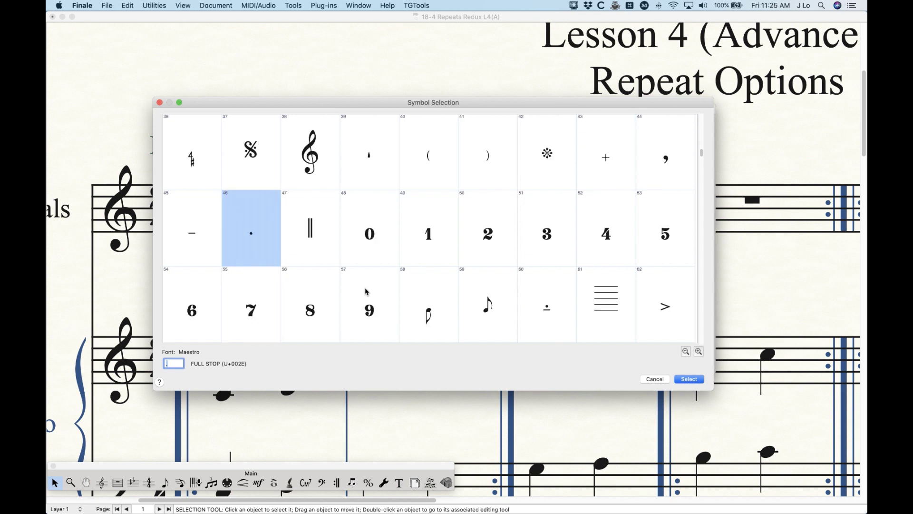
scroll(365, 293, up, 2)
scroll(364, 293, down, 2)
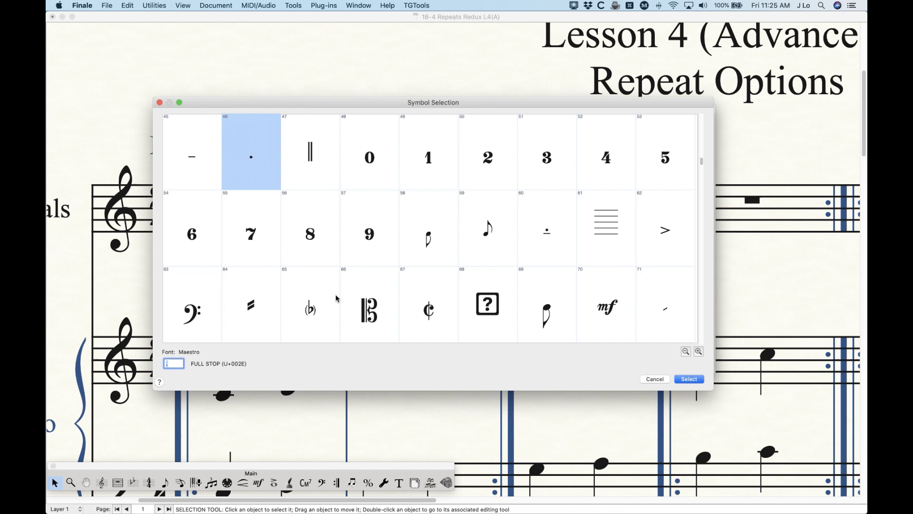
scroll(336, 297, up, 1)
scroll(337, 297, down, 1)
scroll(336, 295, down, 9)
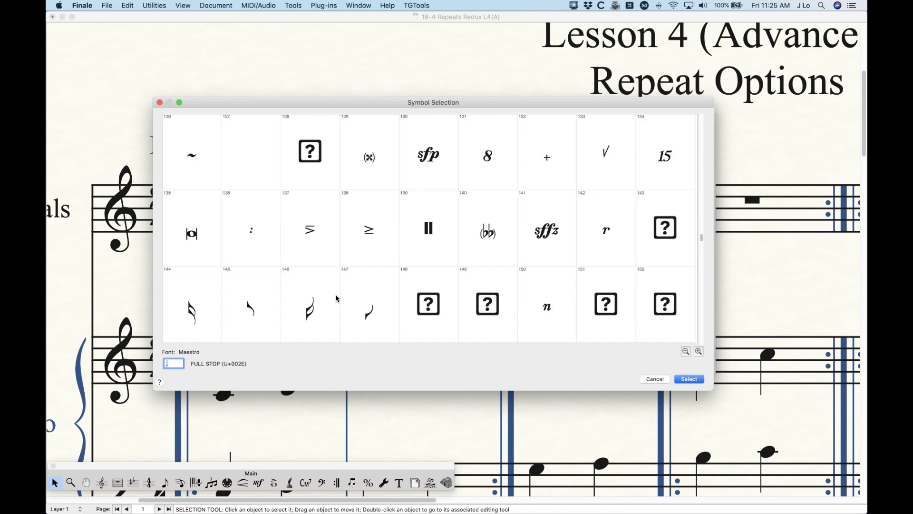
click(541, 307)
click(690, 379)
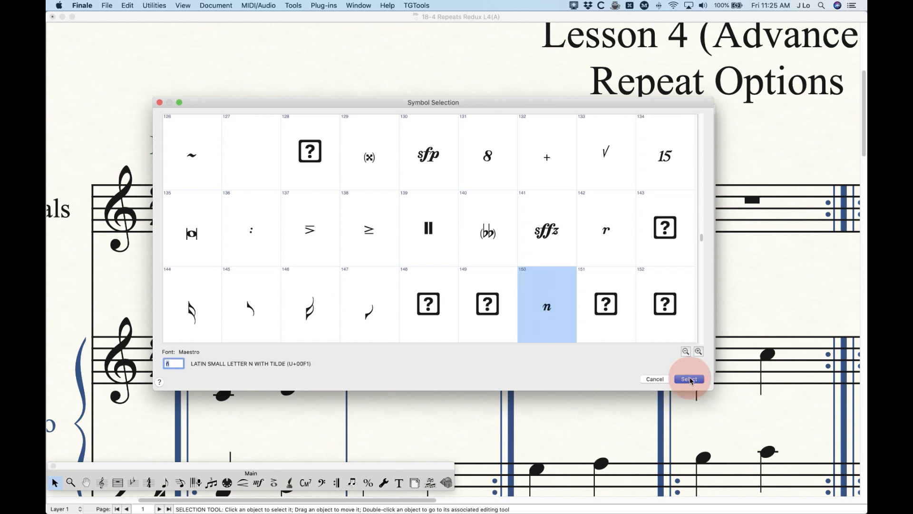
click(687, 363)
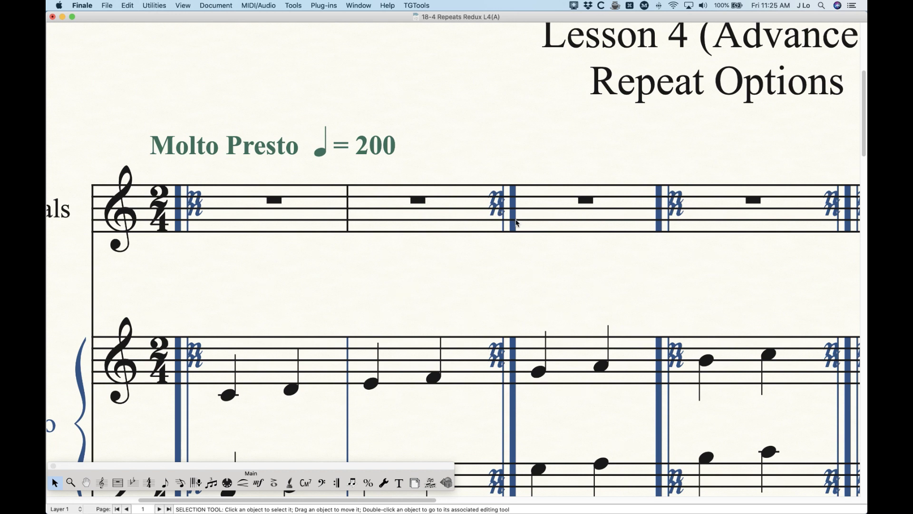
key(cmd+z)
- Review the selected repeat dot character in the document's repeat options and close the symbol selection
key(alt+super+a)
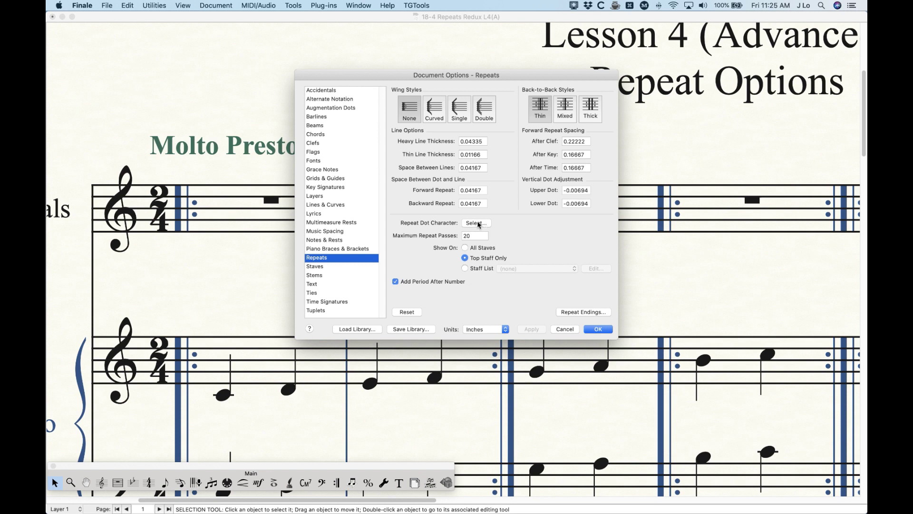
click(476, 222)
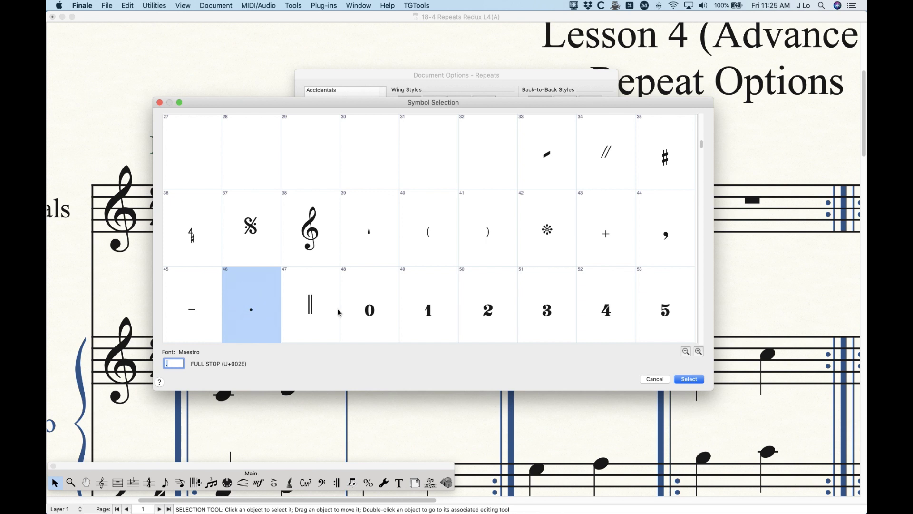
scroll(321, 312, down, 2)
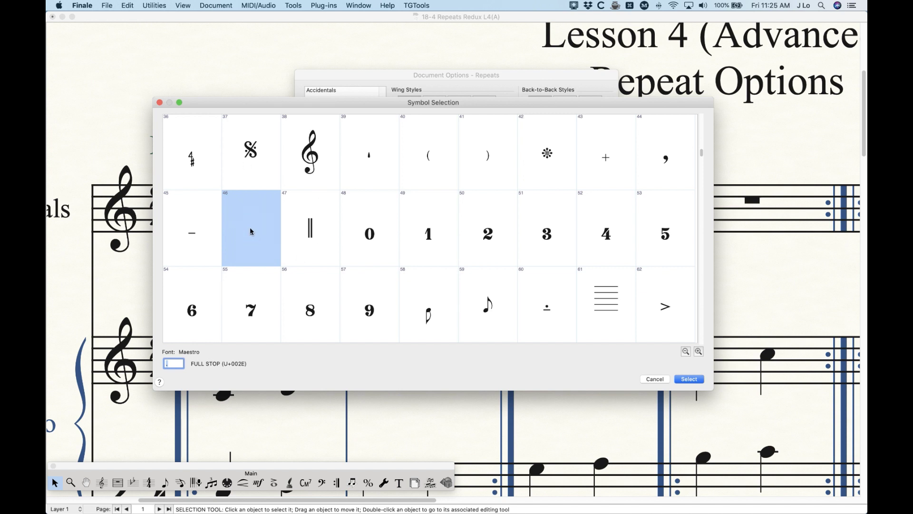
click(664, 379)
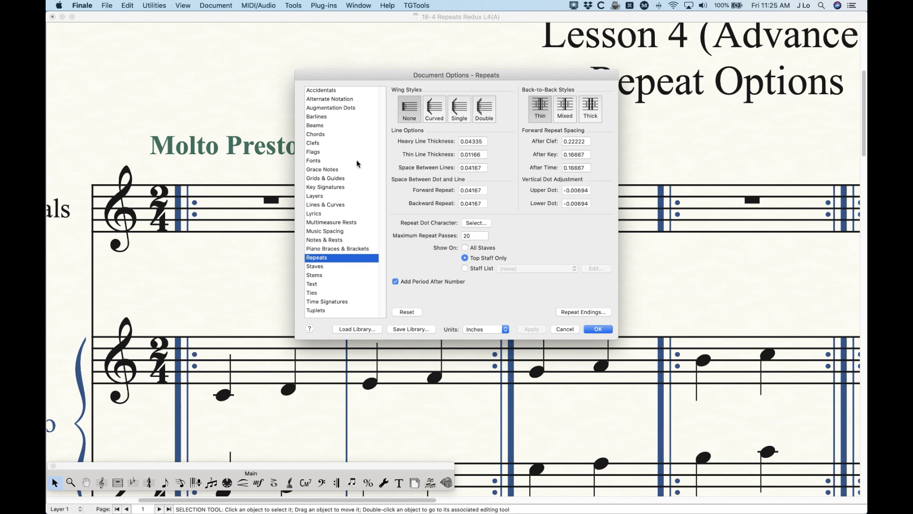
- Set the Repeat Dot notation font size to 12, apply it and close the document options
click(314, 163)
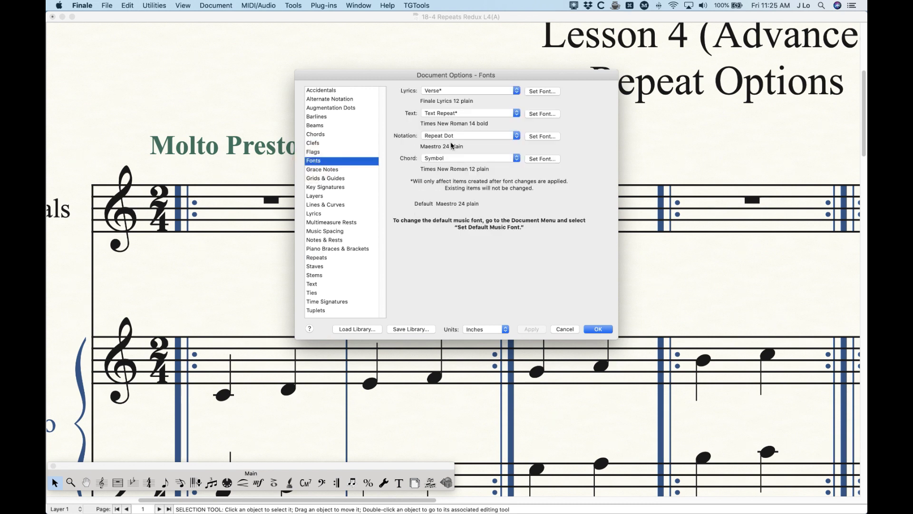
click(465, 136)
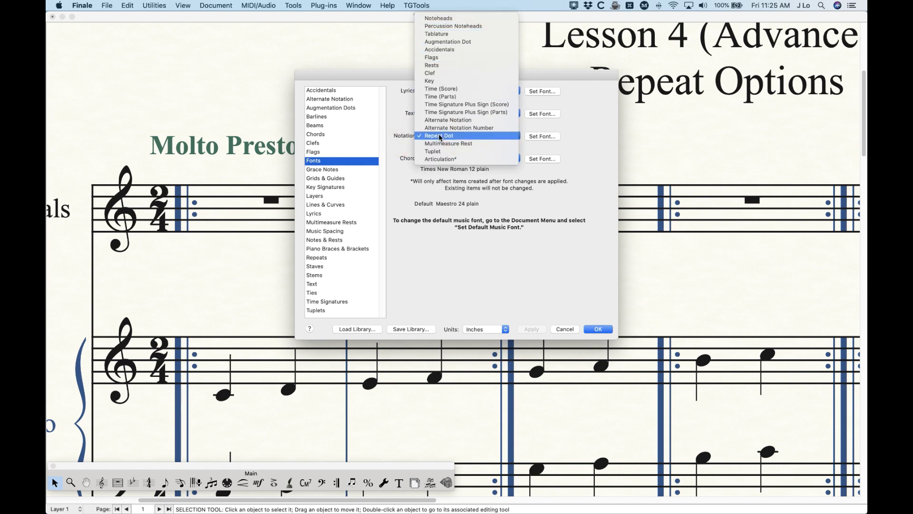
click(456, 137)
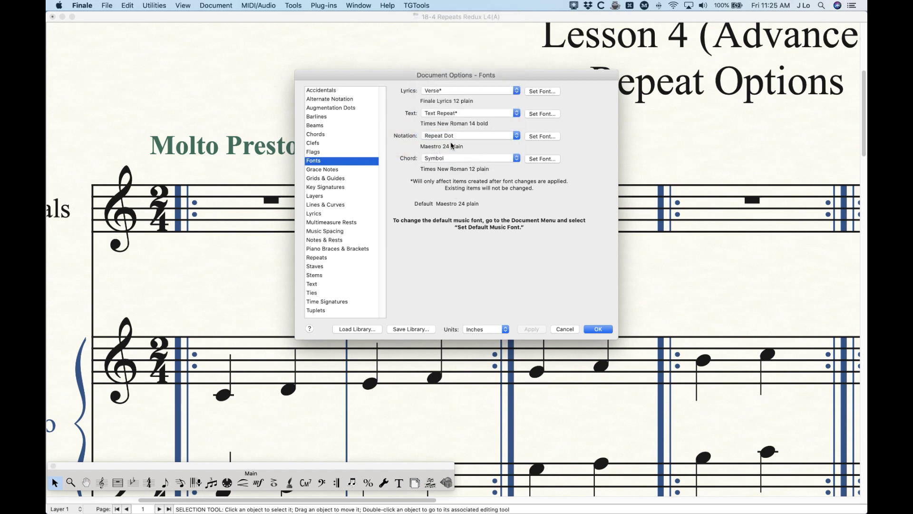
click(537, 137)
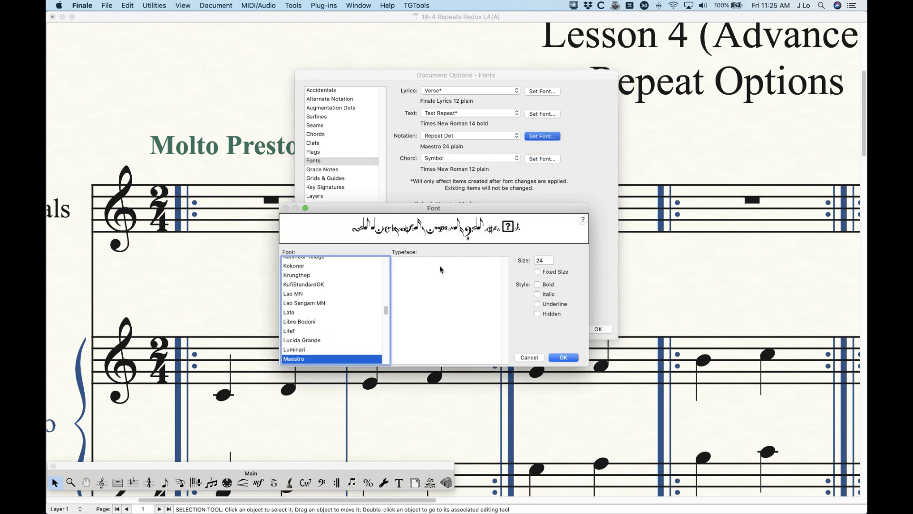
drag(468, 210, 565, 215)
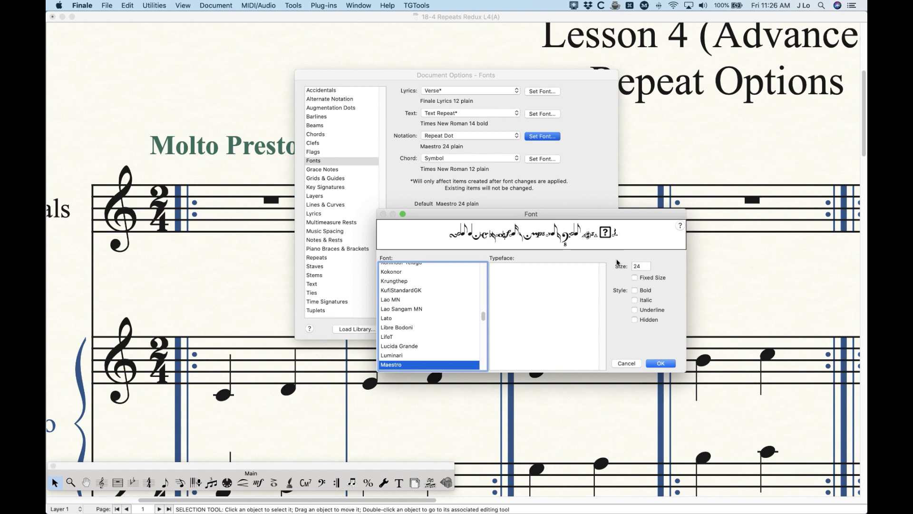
click(639, 266)
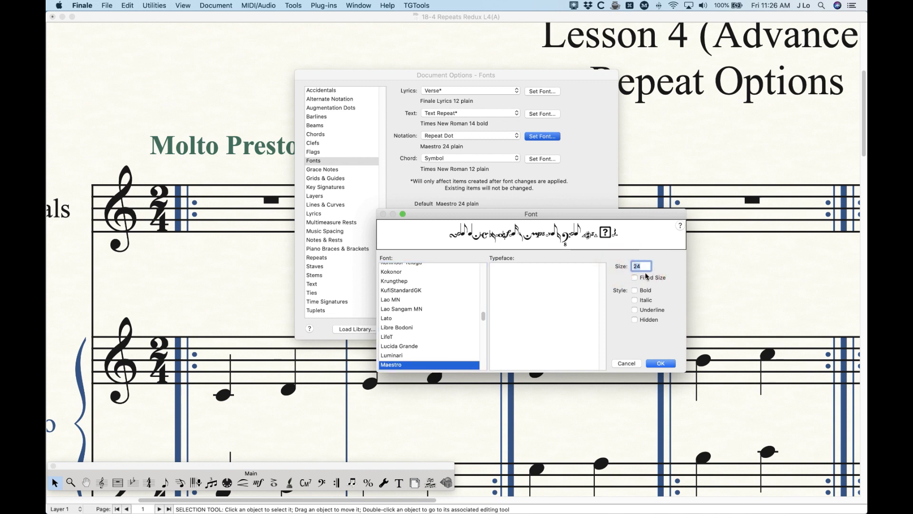
text(12)
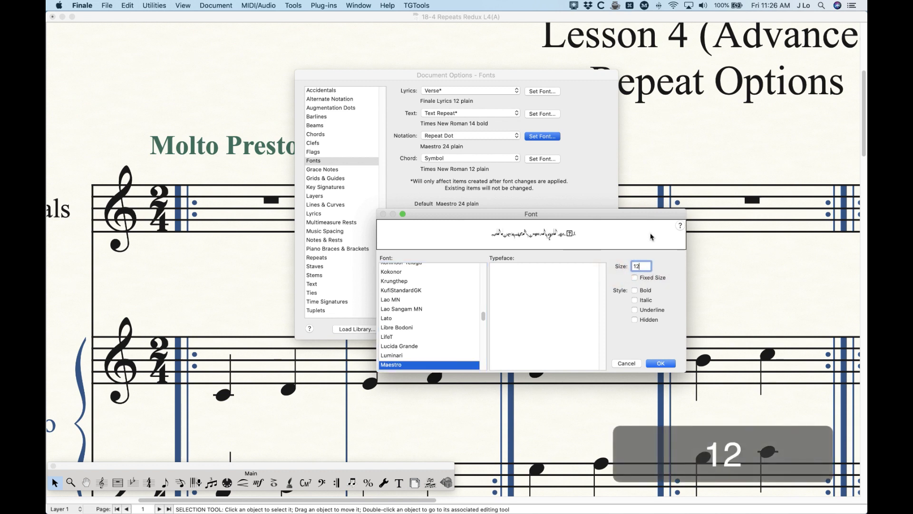
click(660, 363)
click(543, 330)
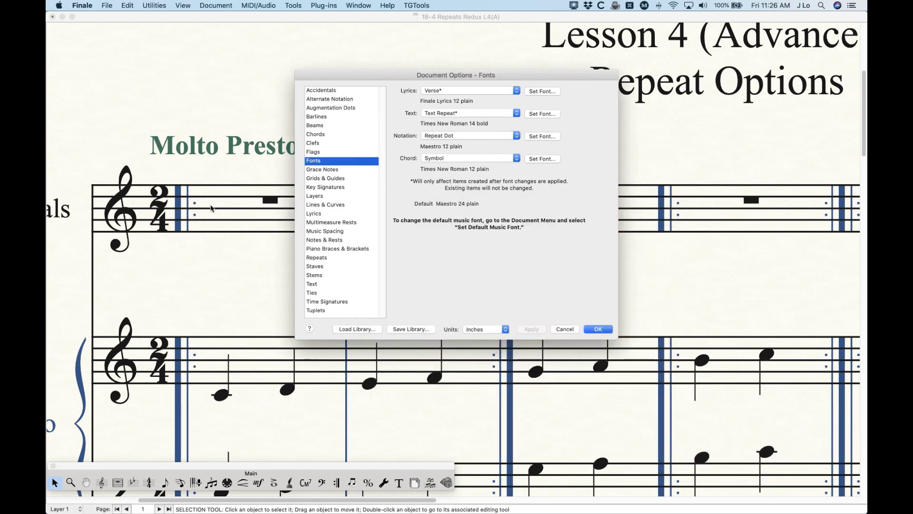
click(564, 328)
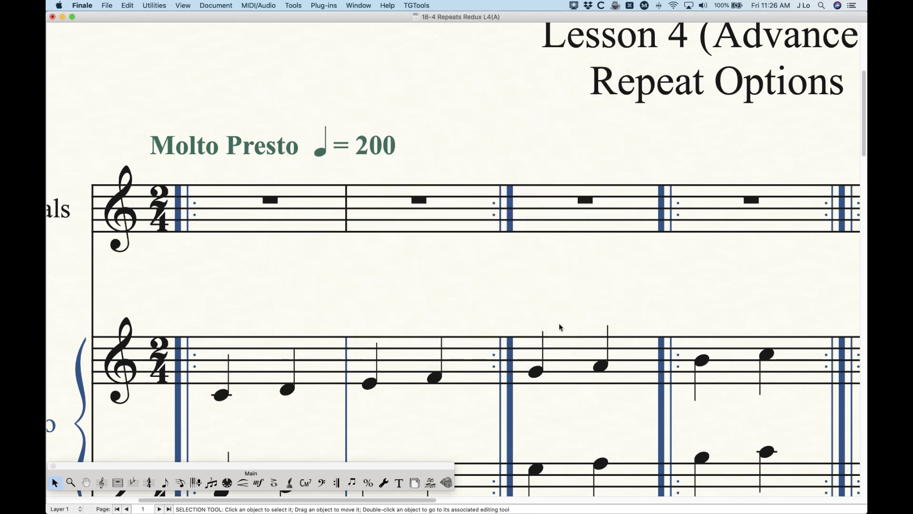
- Inspect the repeat dots in the opening measures up close and undo the font size change
key(super+equal)
key(super+equal)
key(super+equal)
key(super+equal)
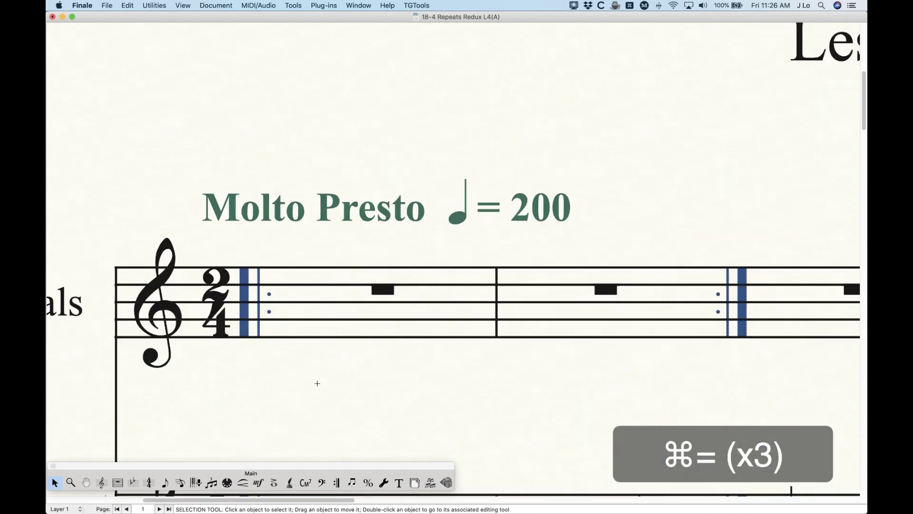
key(super+equal)
scroll(338, 385, down, 3)
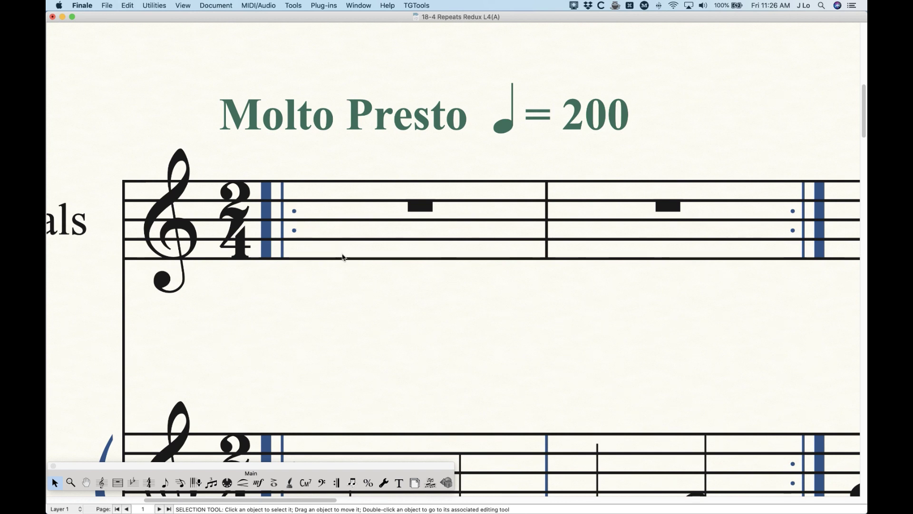
key(super+z)
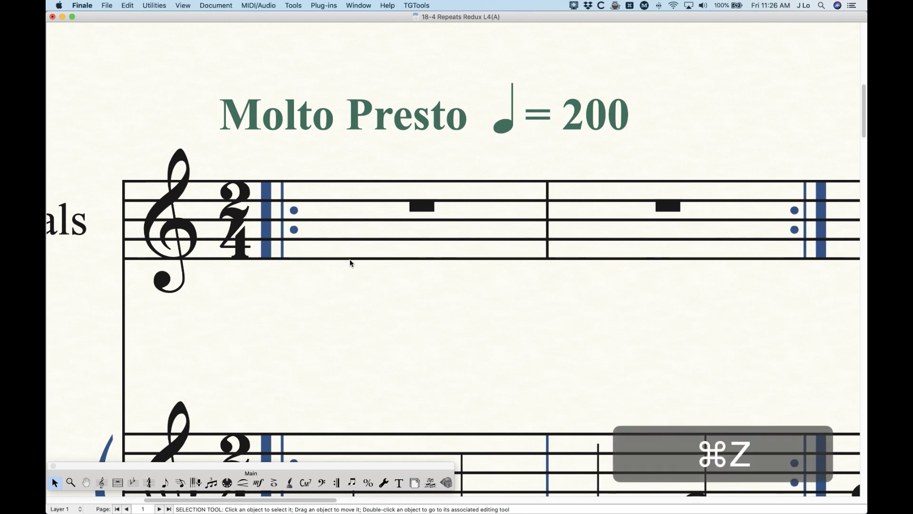
- Check the Repeat Dot notation font in the document options and close them without changes
key(super+minus)
key(super+minus)
key(super+minus)
key(super+minus)
key(super+minus)
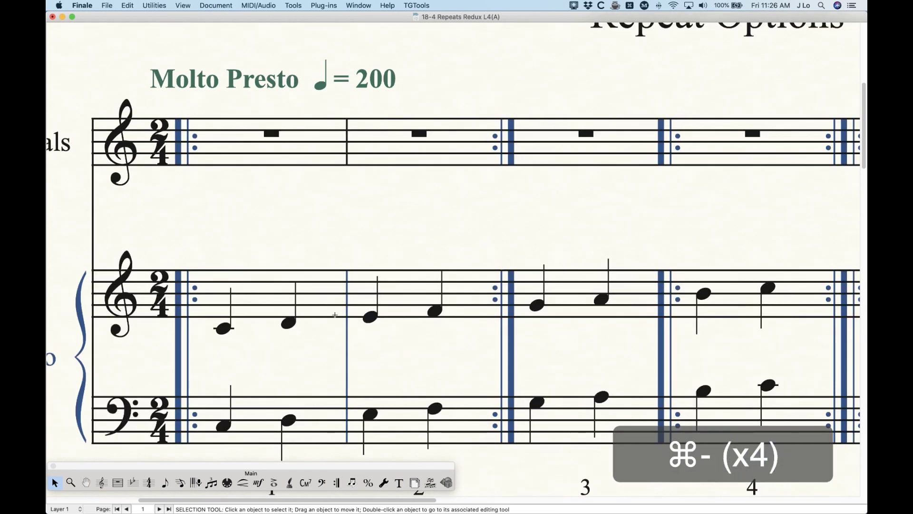
key(alt+super+a)
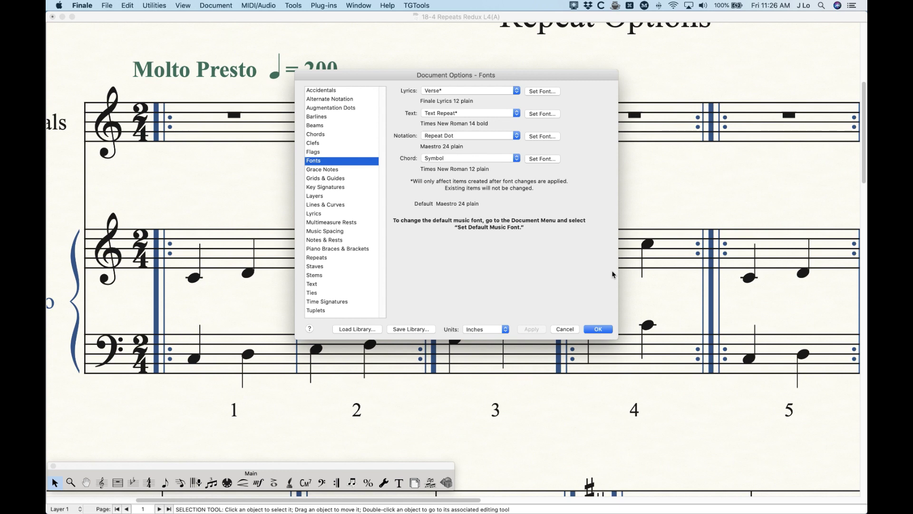
click(570, 329)
- Open the custom staff setup for the Vocals instrument in the ScoreManager
key(super+minus)
key(super+minus)
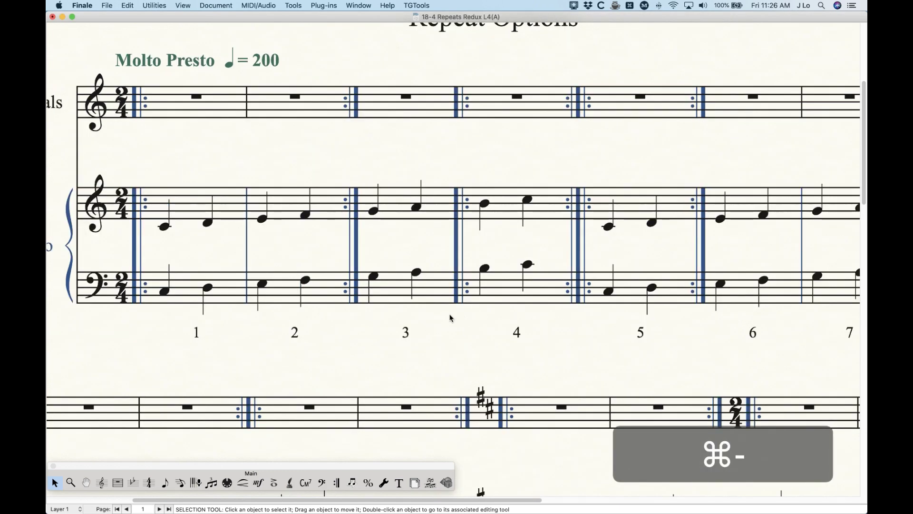
scroll(414, 335, left, 5)
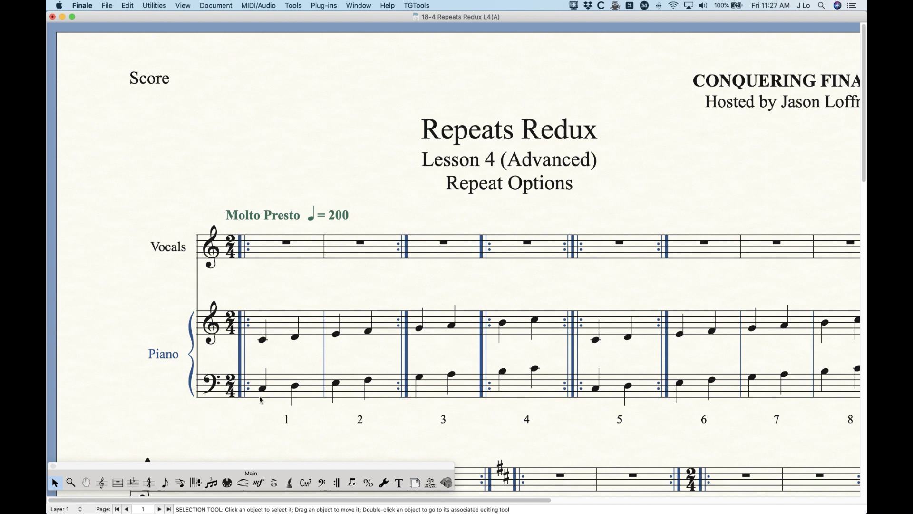
key(super+k)
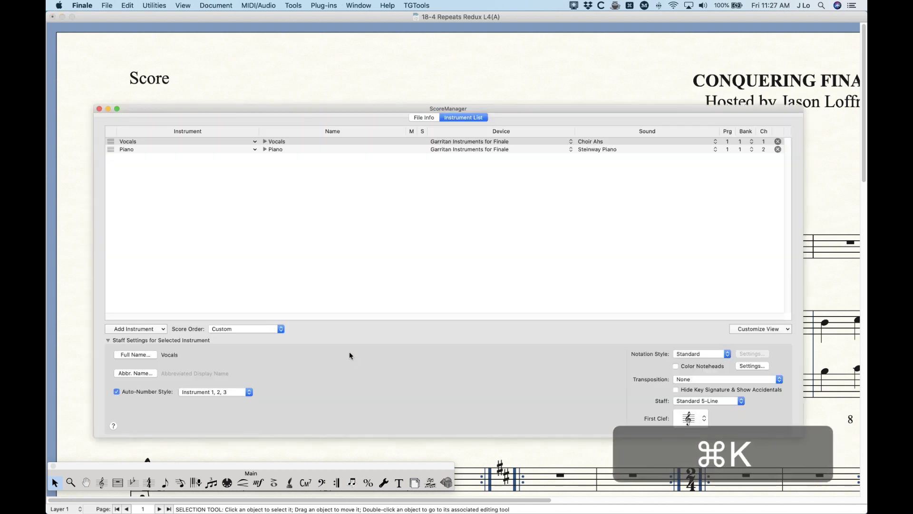
click(320, 99)
drag(320, 107, 329, 85)
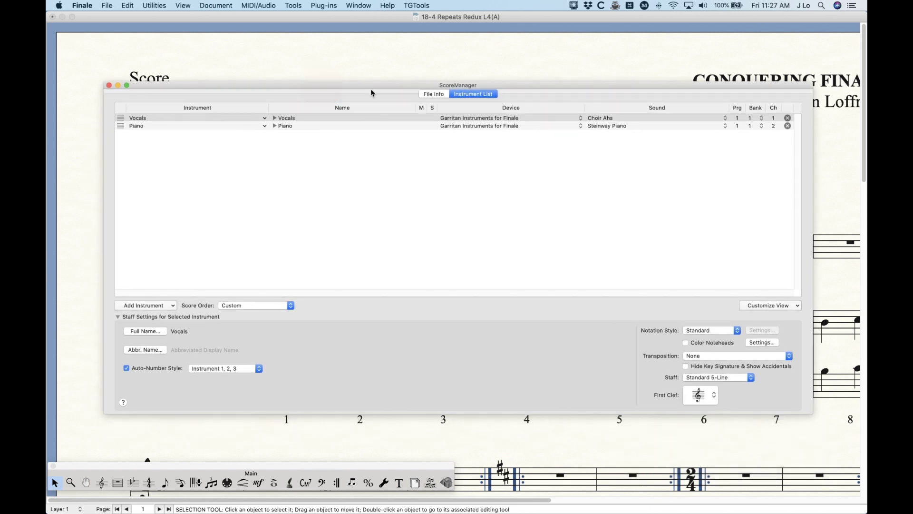
click(146, 119)
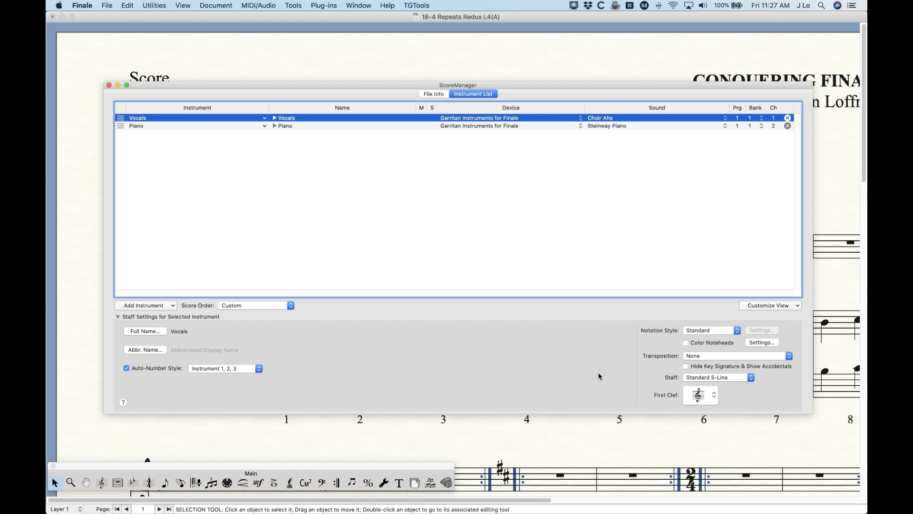
click(736, 378)
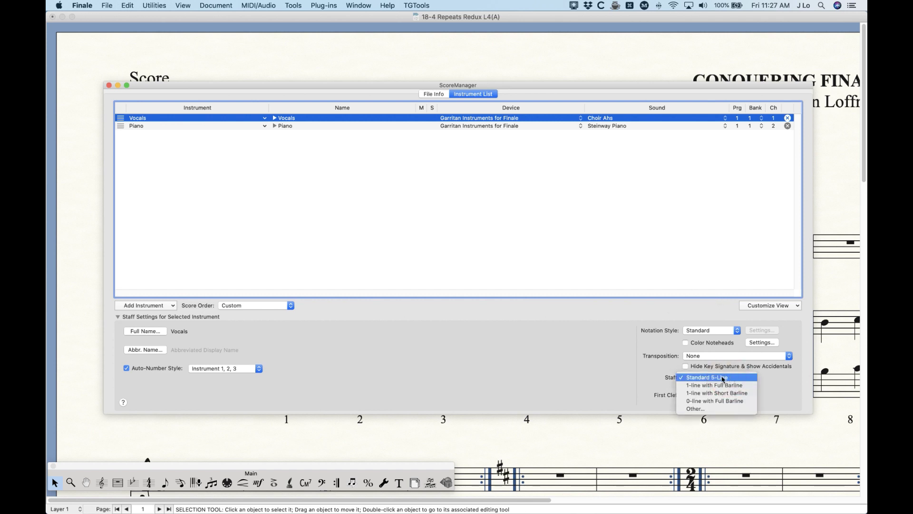
click(706, 409)
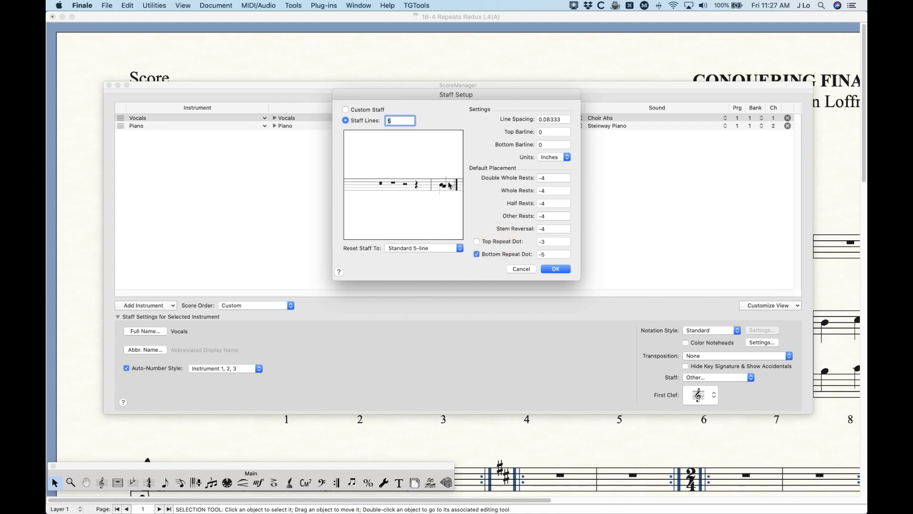
- Turn on both repeat dots for the Vocals staff, placing the top dot at -1 and the bottom dot at -7
click(485, 255)
click(480, 255)
click(478, 242)
click(552, 242)
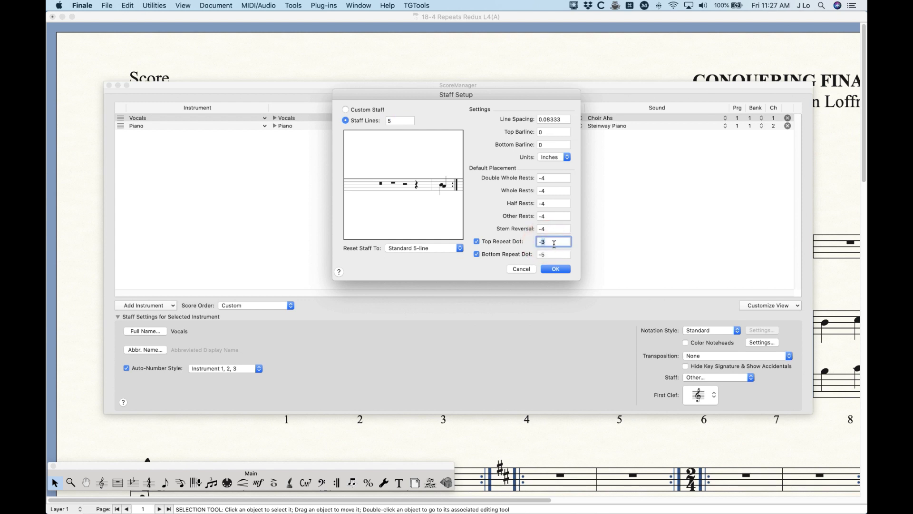
text(-1)
click(547, 253)
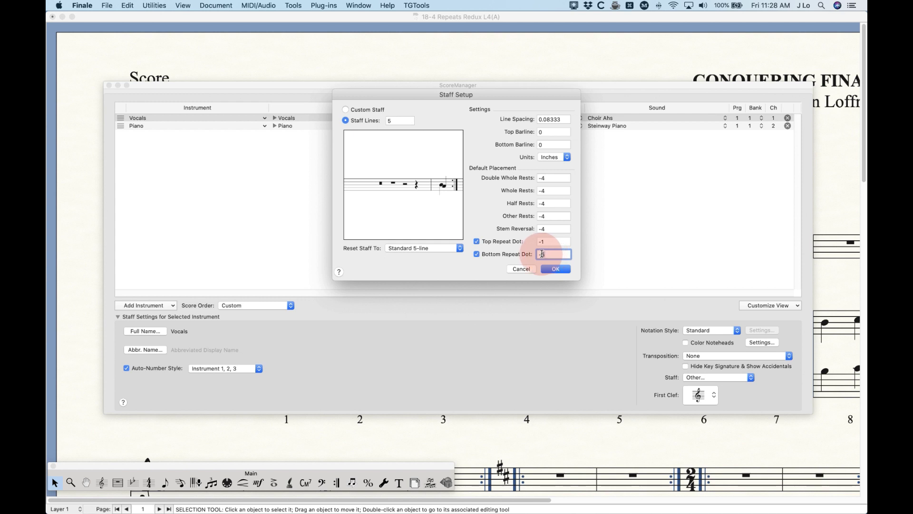
double_click(567, 255)
text(7)
- Set the top repeat dot back to -3 and the bottom one to -5, then cancel the staff setup and close the ScoreManager
click(561, 241)
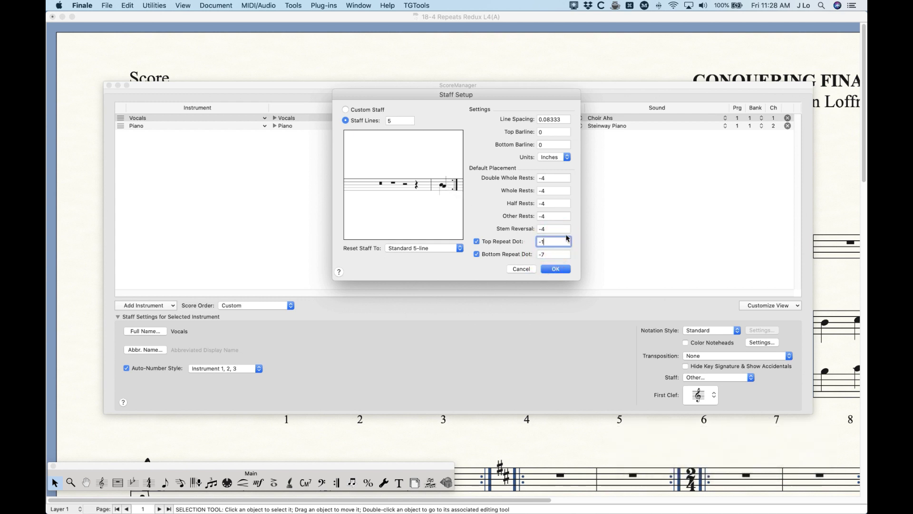
key(BackSpace)
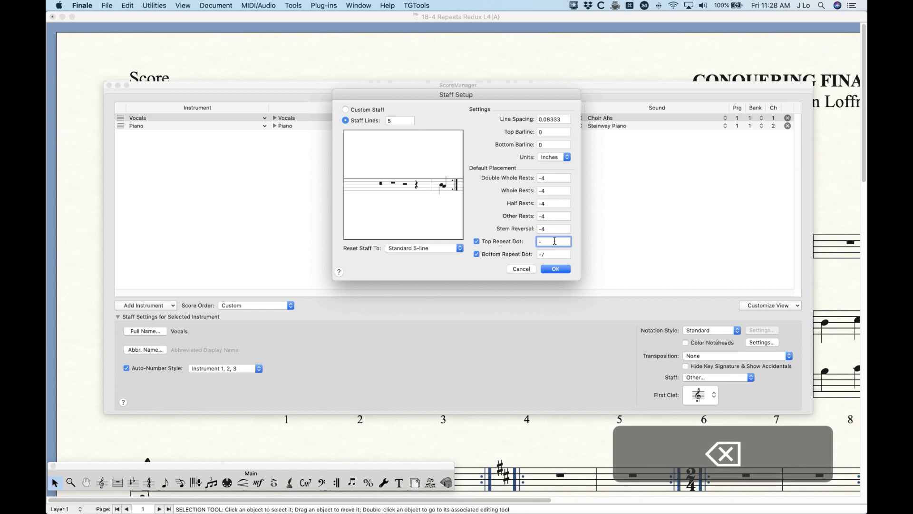
text(3)
click(549, 254)
key(BackSpace)
key(BackSpace)
text(-5)
click(549, 241)
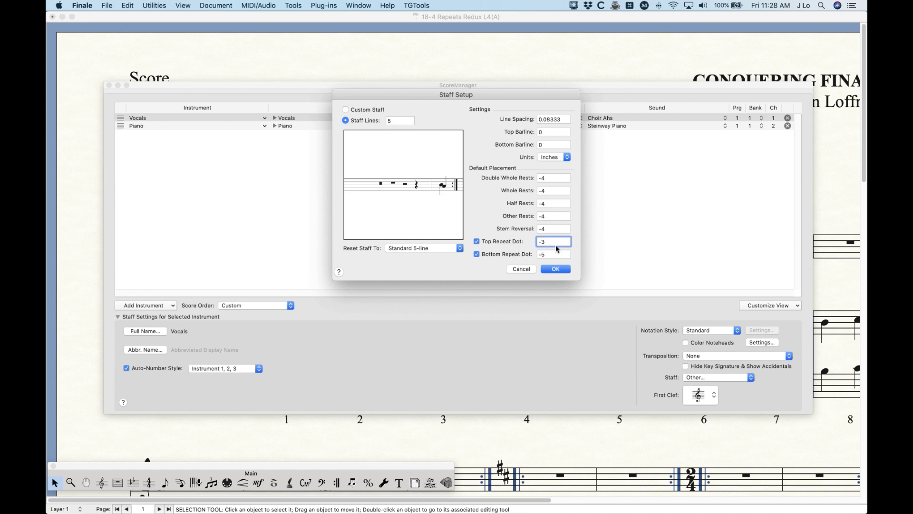
click(517, 269)
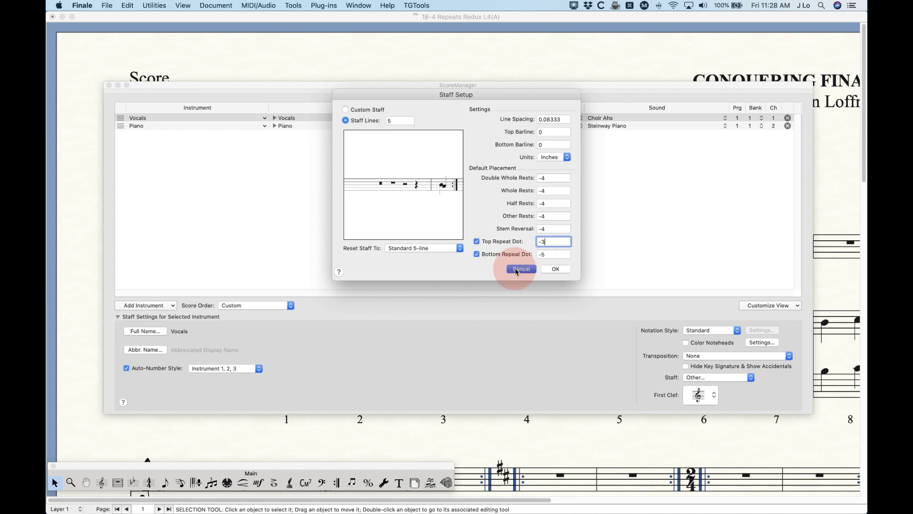
click(109, 85)
- Open the Repeats settings in the document options
key(alt+super+a)
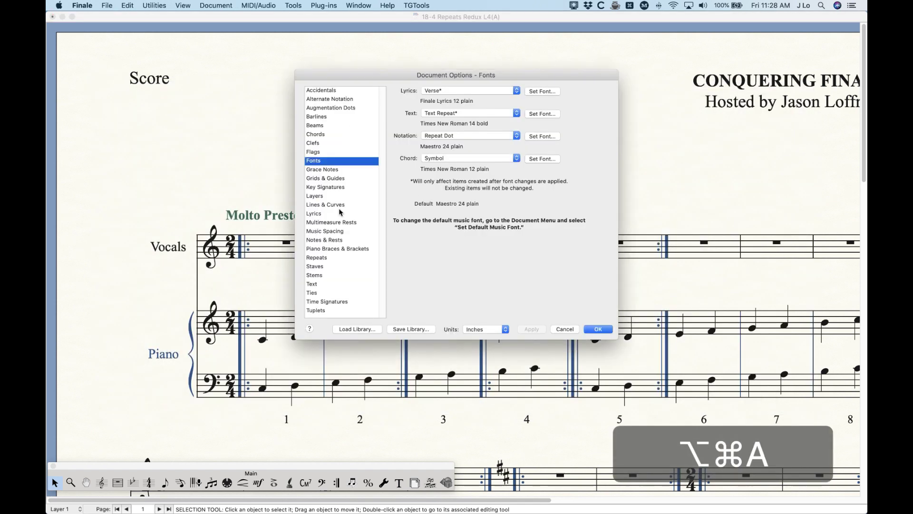
click(319, 258)
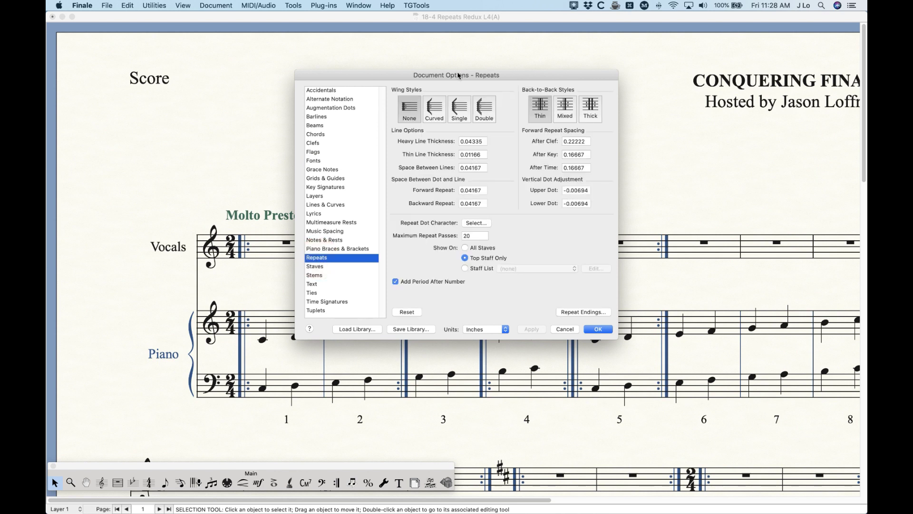
drag(458, 75, 457, 70)
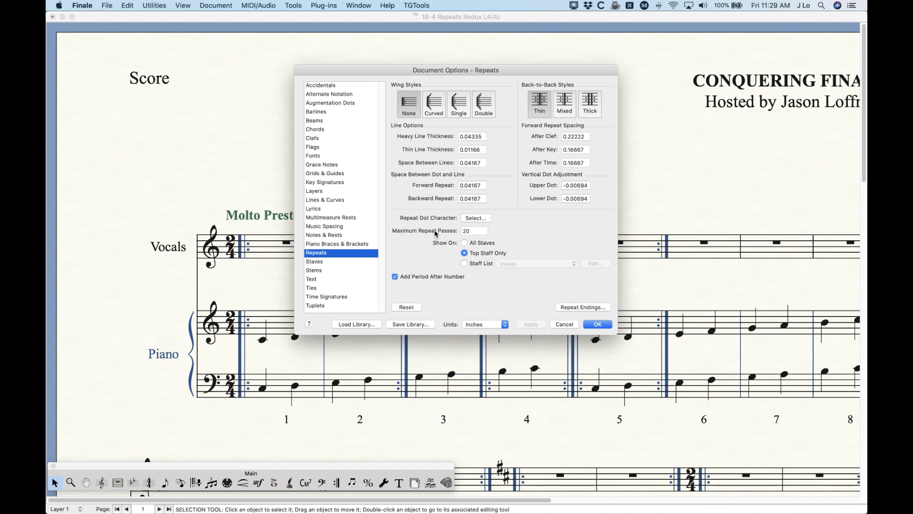
- Try 4 as the maximum number of repeat passes and set it back to 20
double_click(482, 231)
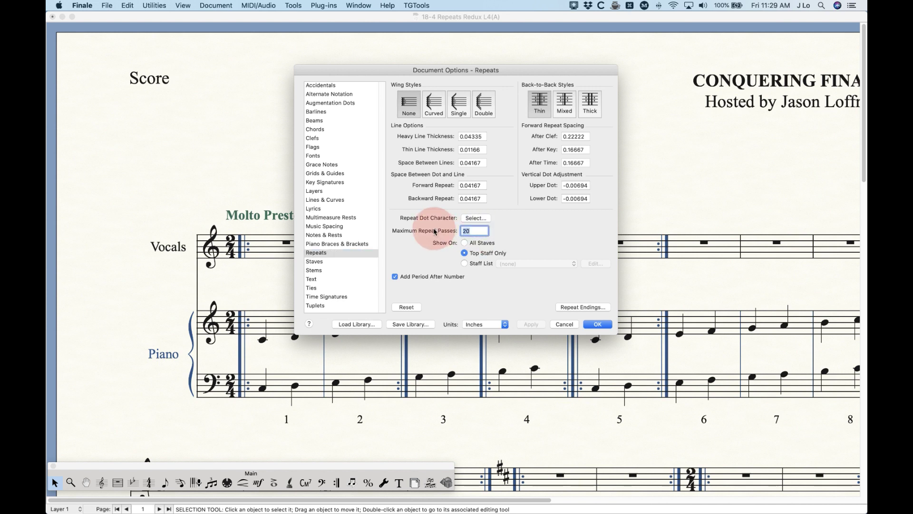
click(502, 232)
click(477, 233)
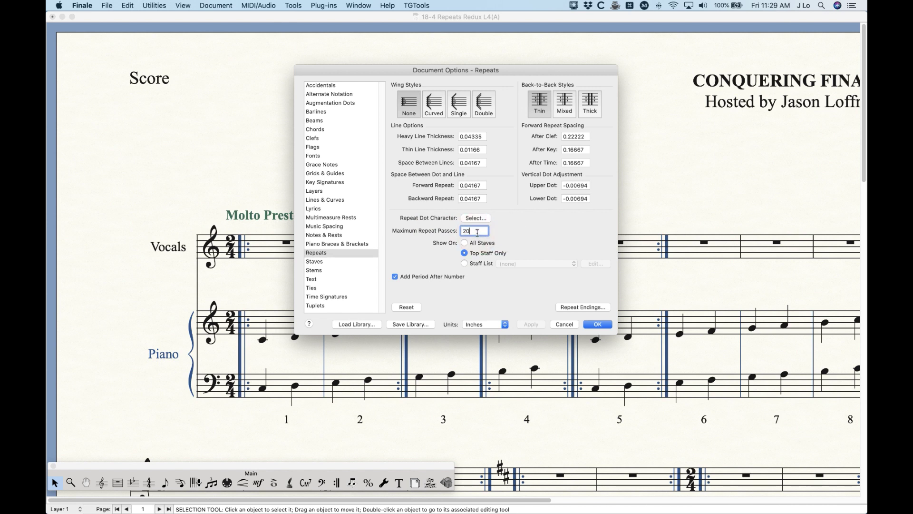
double_click(470, 232)
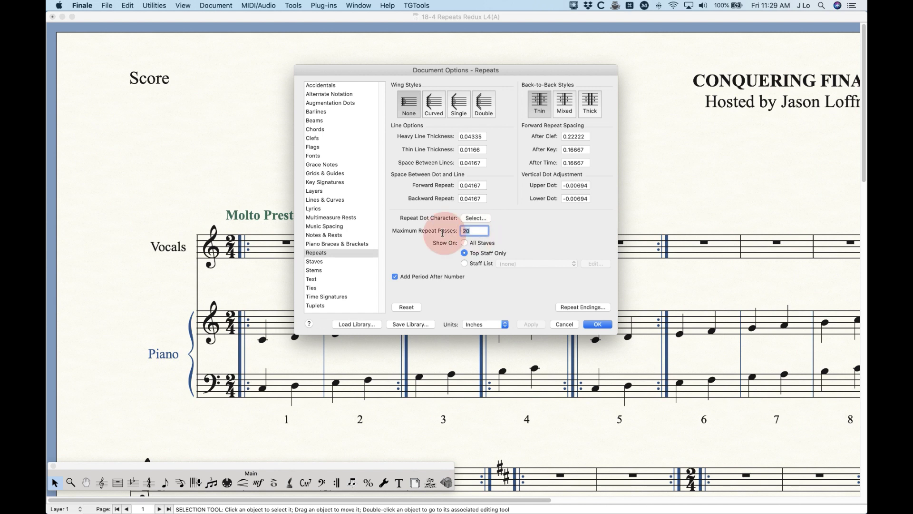
text(4)
double_click(471, 231)
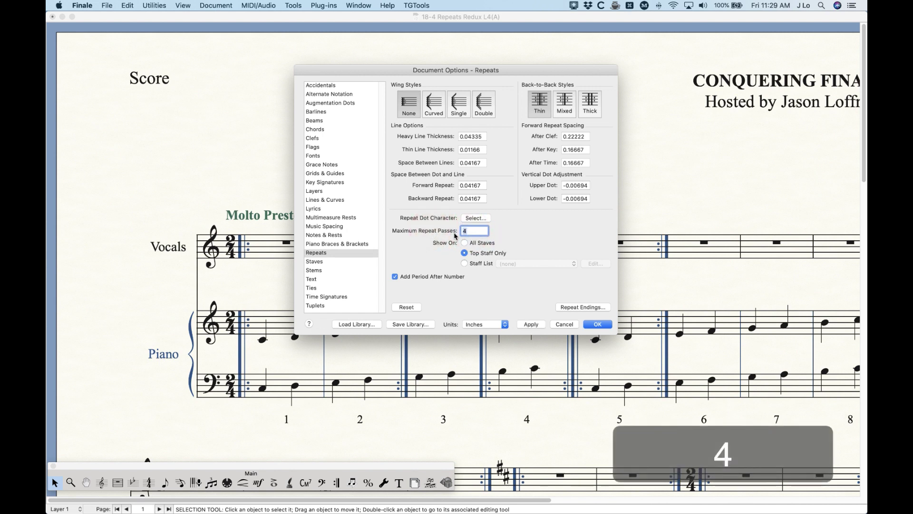
text(20)
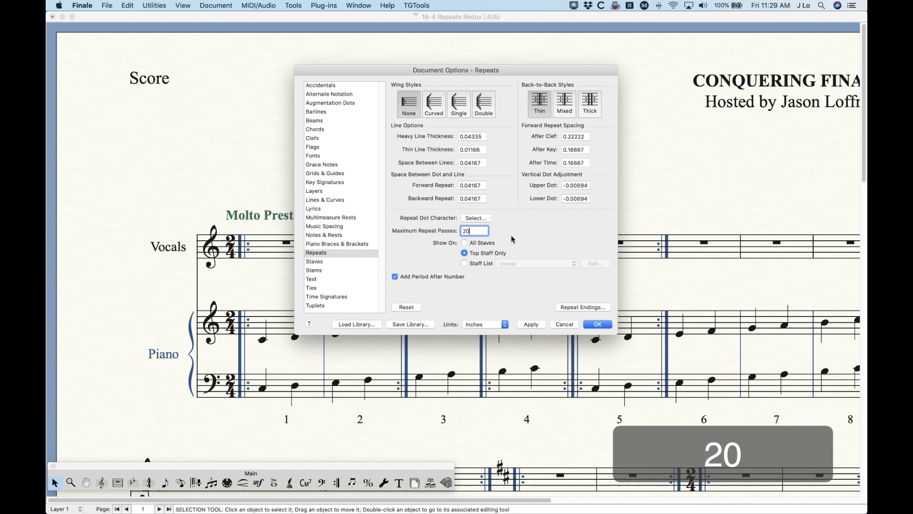
click(517, 233)
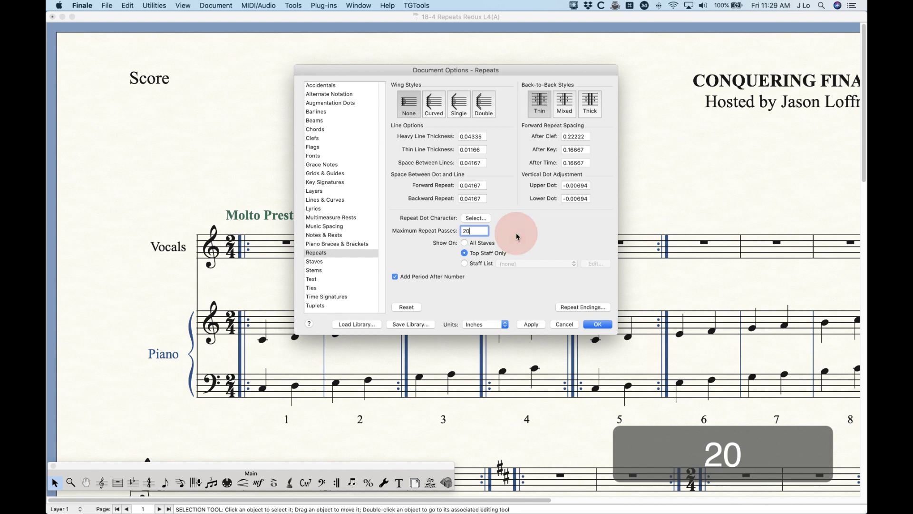
- Try a maximum of 1000 repeat passes and return the value to 20
double_click(469, 231)
text(1)
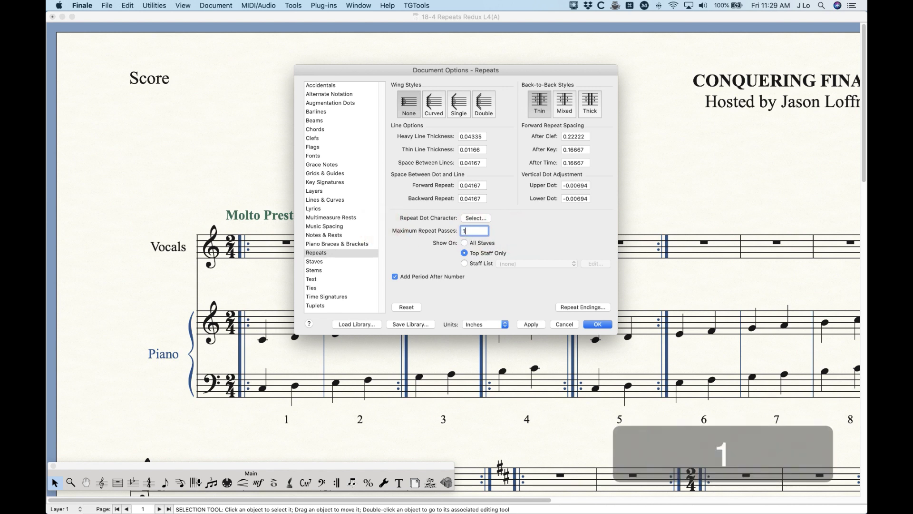
text(00020)
click(545, 243)
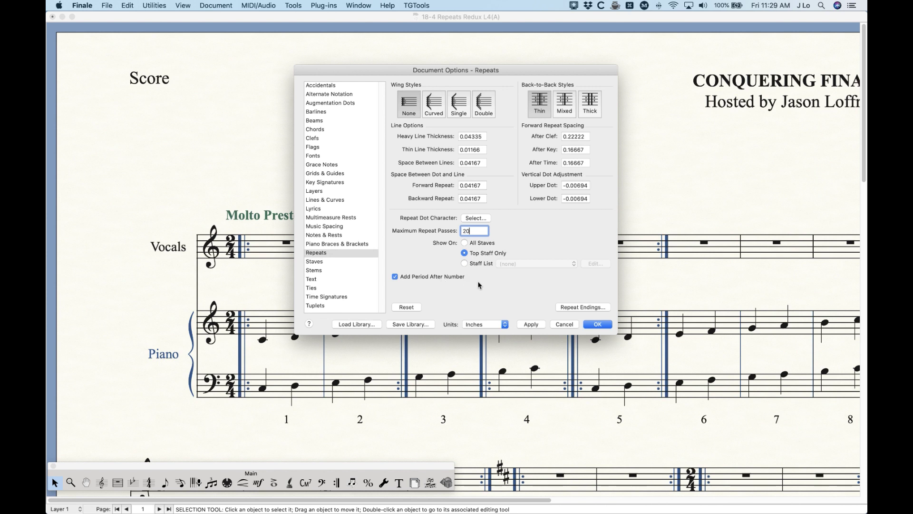
- Review the Repeat Endings settings, cancel them without changes and accept the document options
click(586, 306)
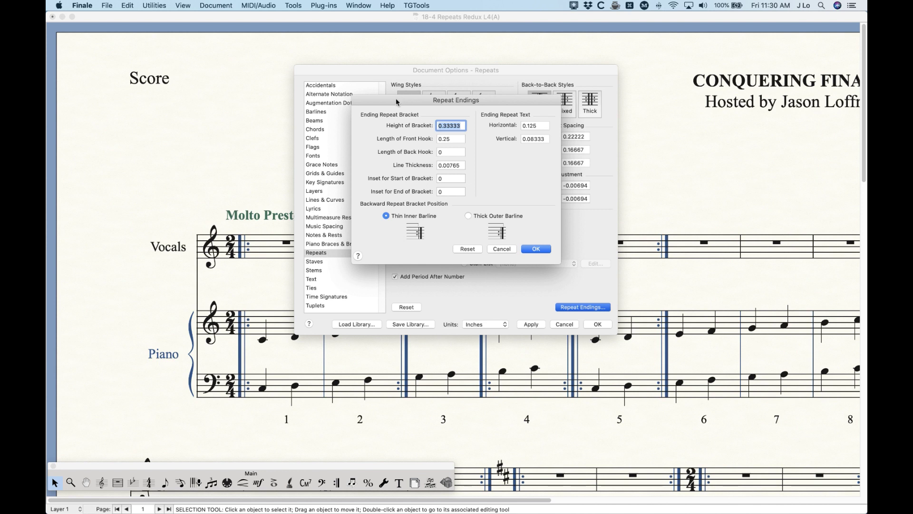
click(504, 249)
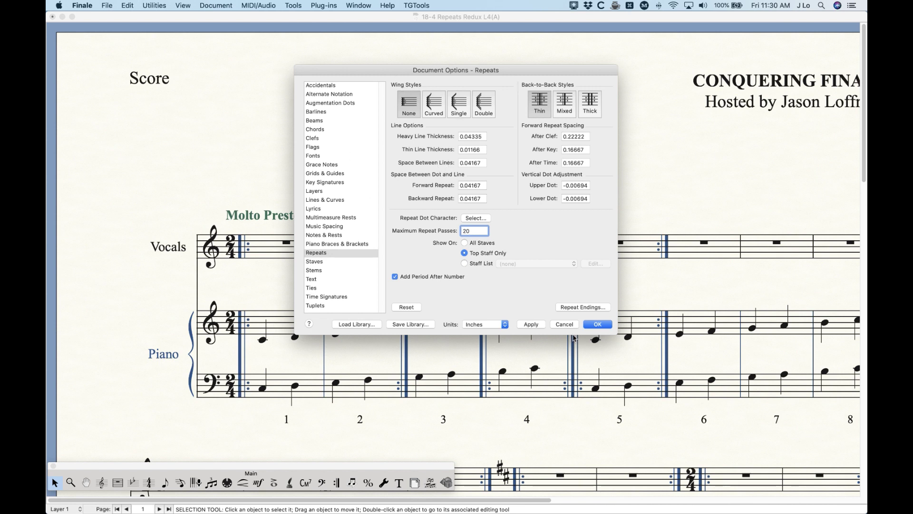
click(597, 327)
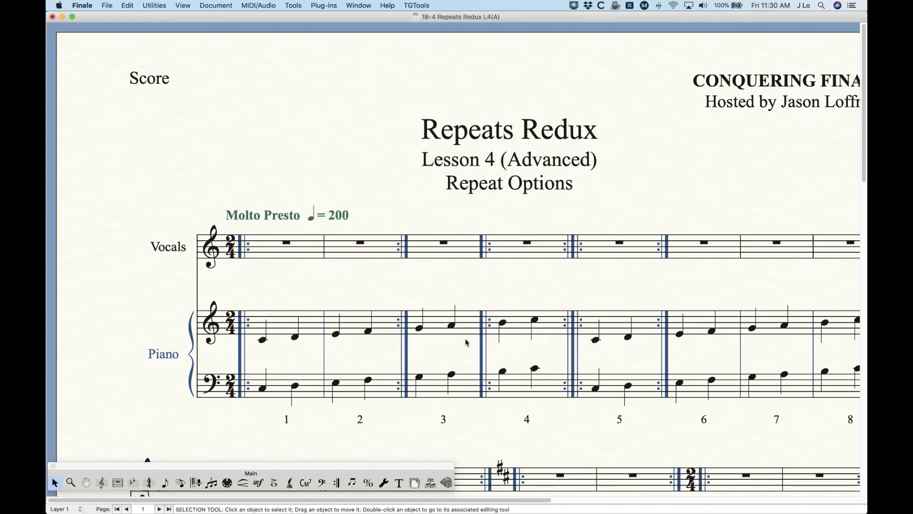
- Zoom out to view the full page width with the first three systems of the score
key(super+minus)
key(super+minus)
key(super+minus)
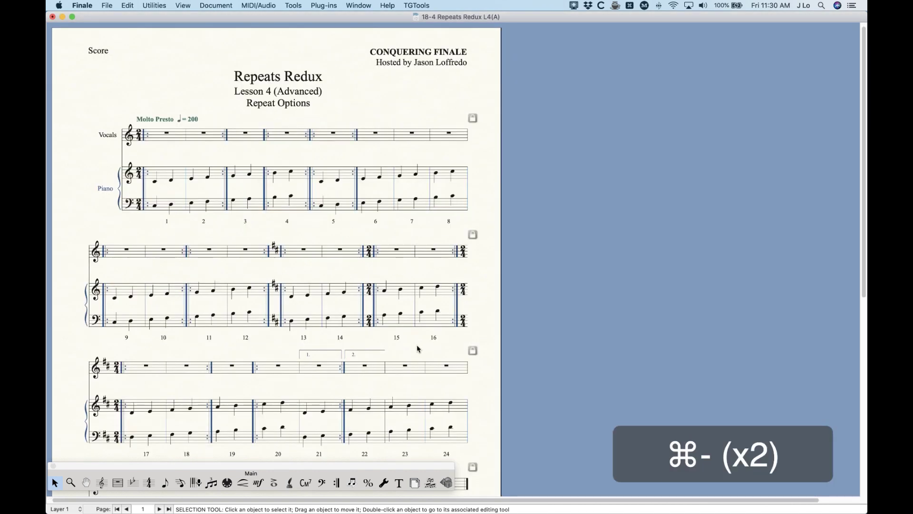